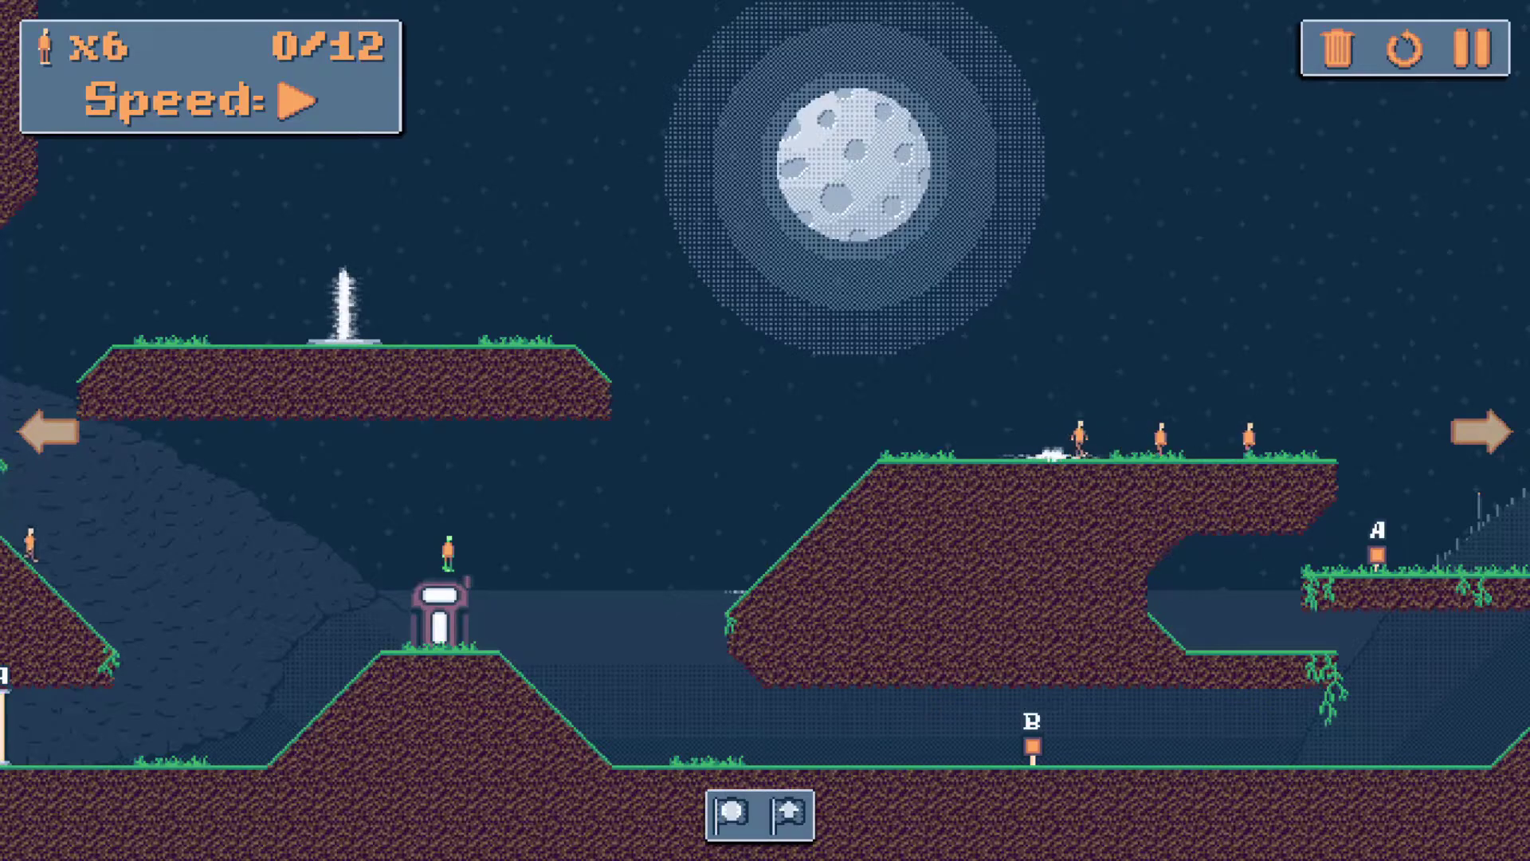
{"action": "key", "text": "Left"}
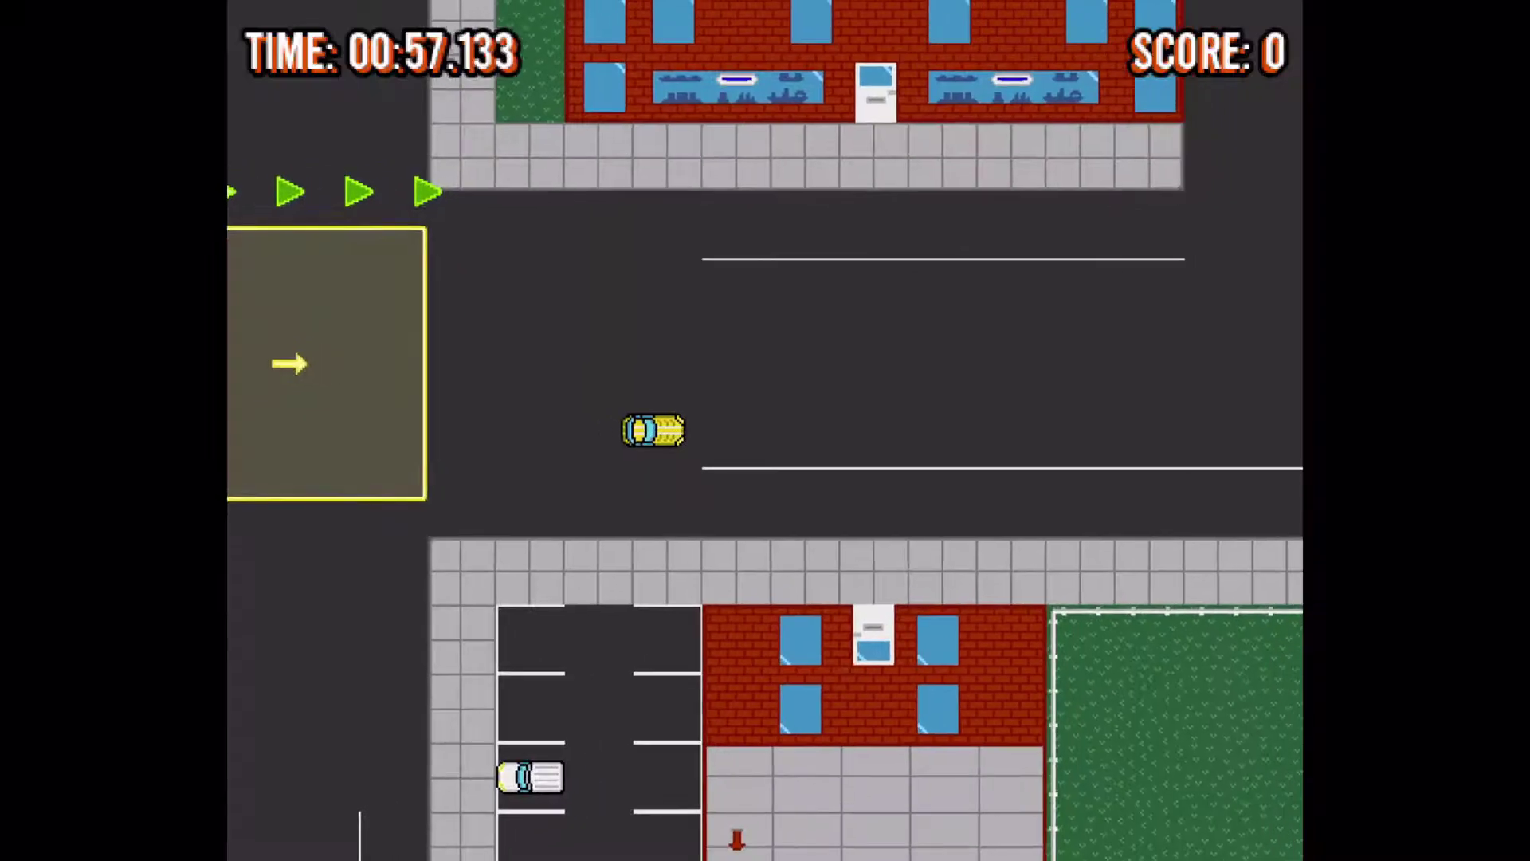
{"action": "key", "text": "Up"}
{"action": "key", "text": "Right"}
{"action": "key", "text": "Left"}
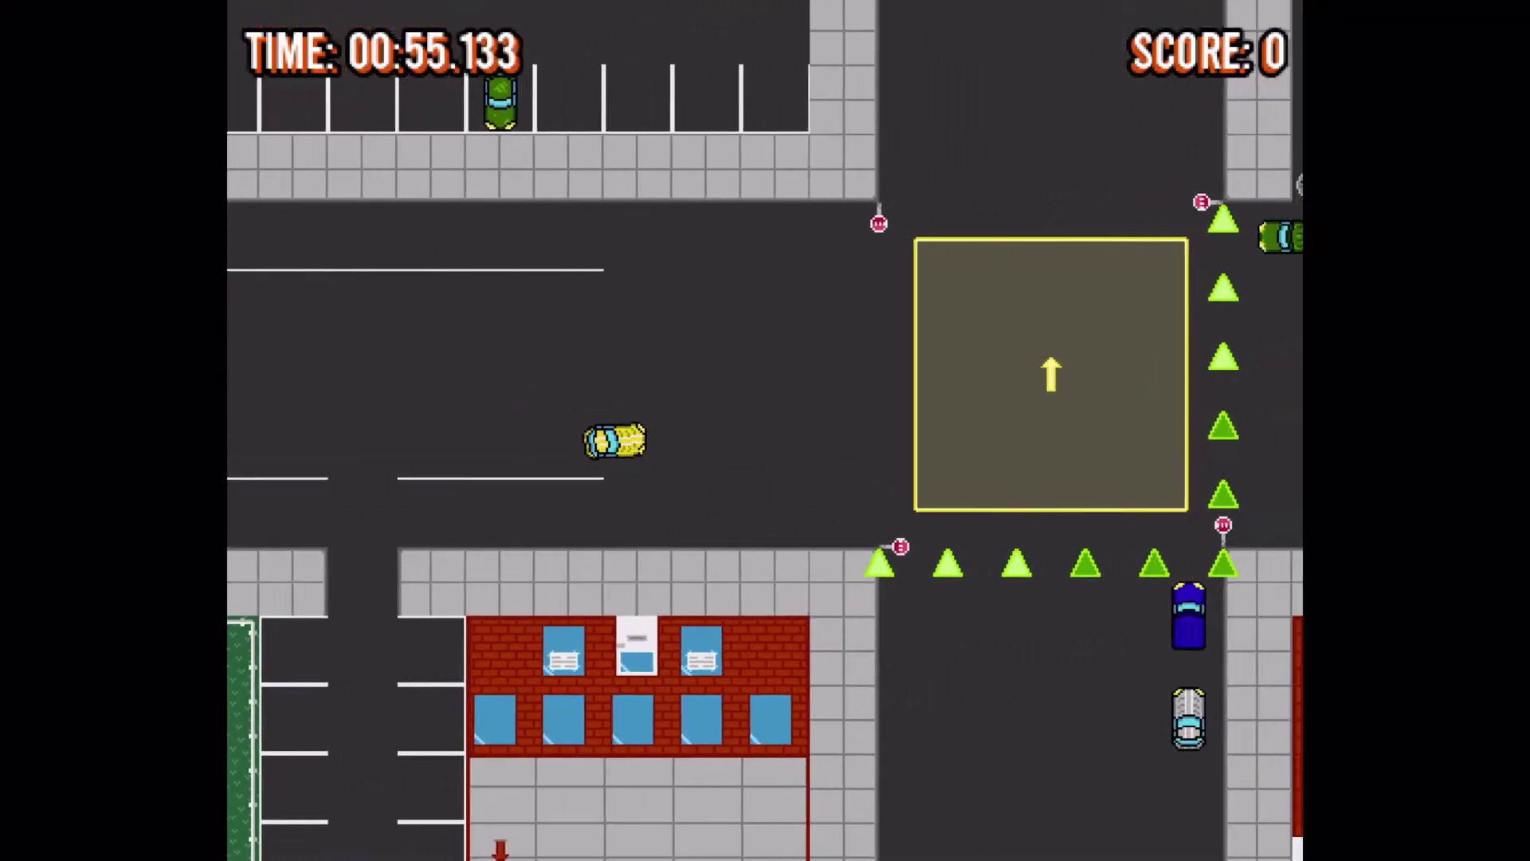
{"action": "key", "text": "Left"}
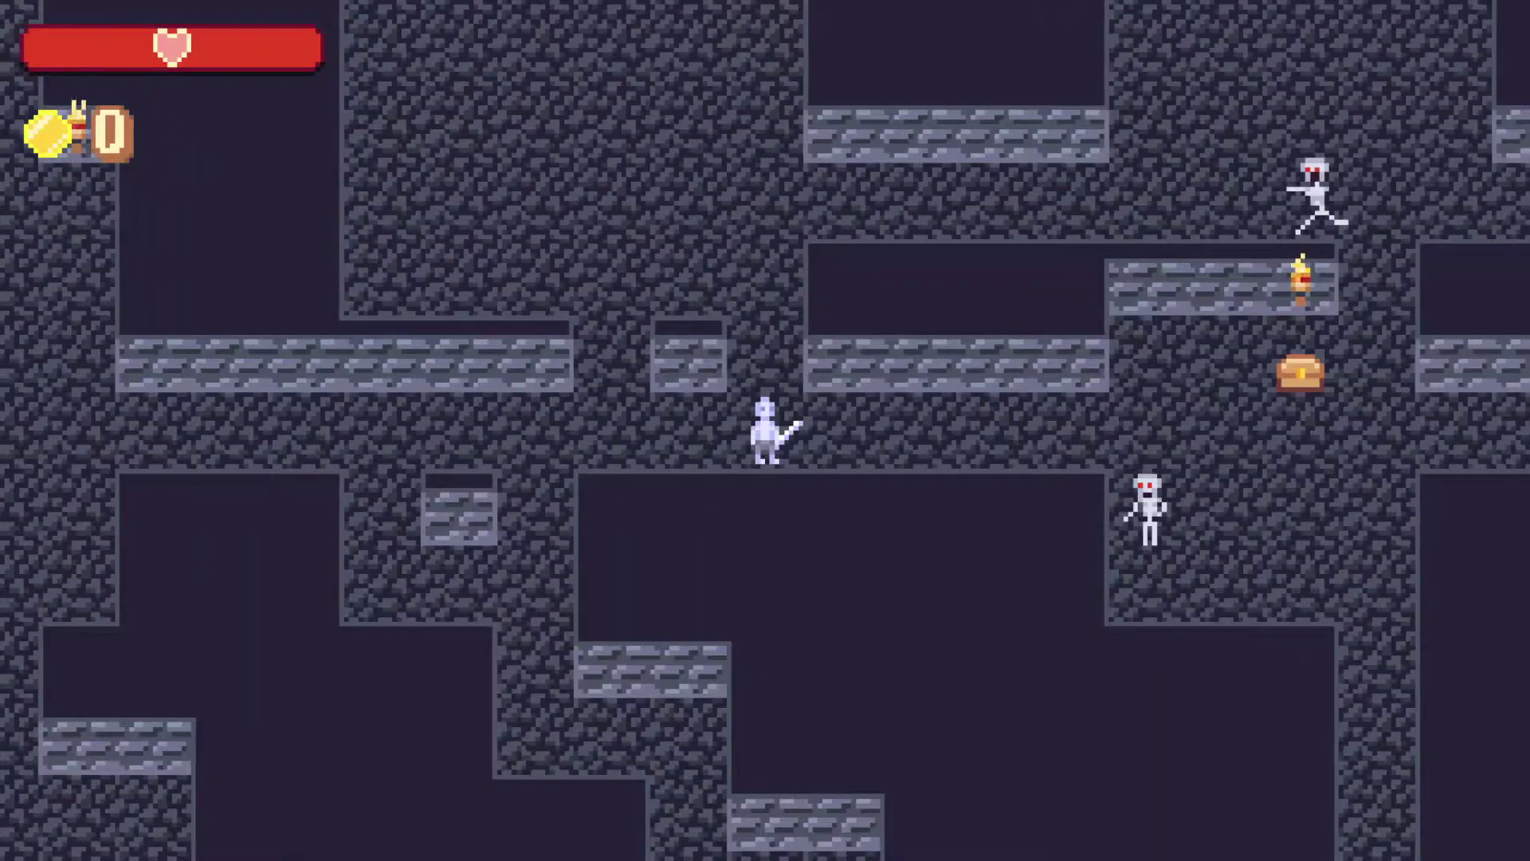
{"action": "key", "text": "Right"}
{"action": "key", "text": "Right"}
{"action": "key", "text": "Right"}
{"action": "key", "text": "Right"}
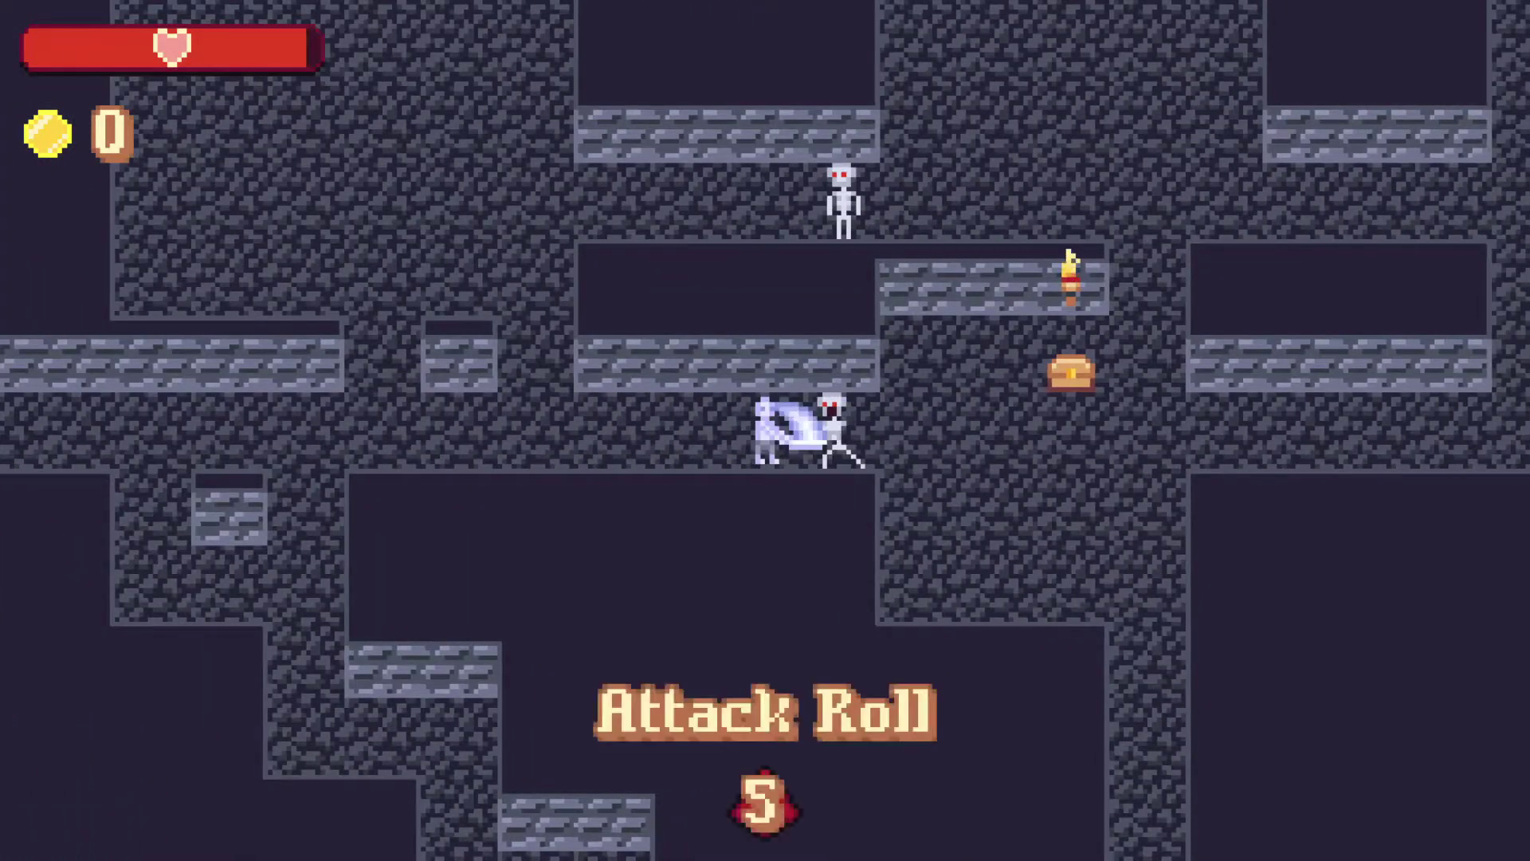
{"action": "key", "text": "Right"}
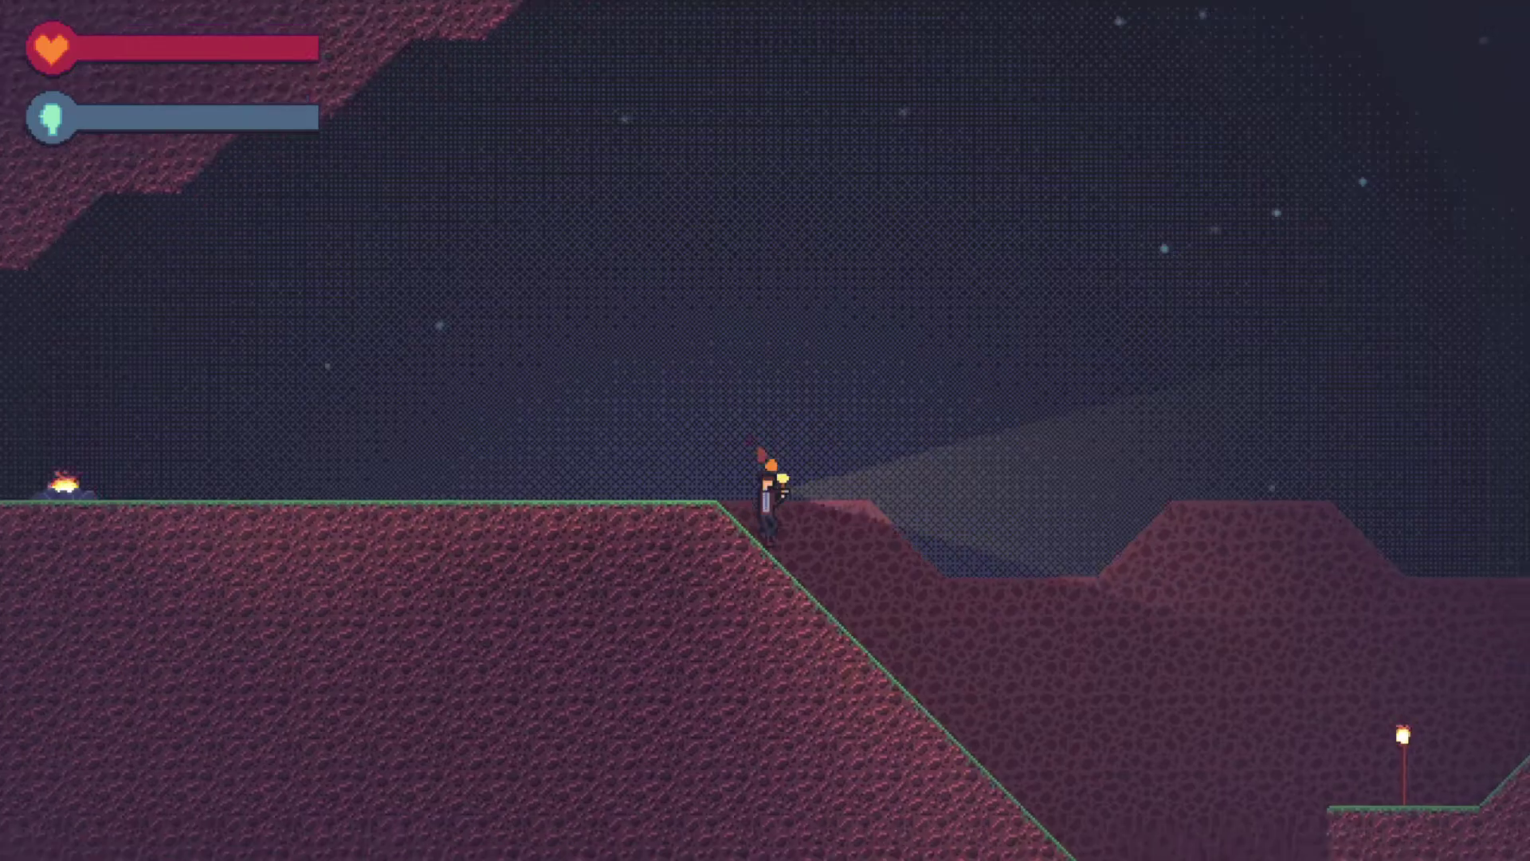
{"action": "key", "text": "Right"}
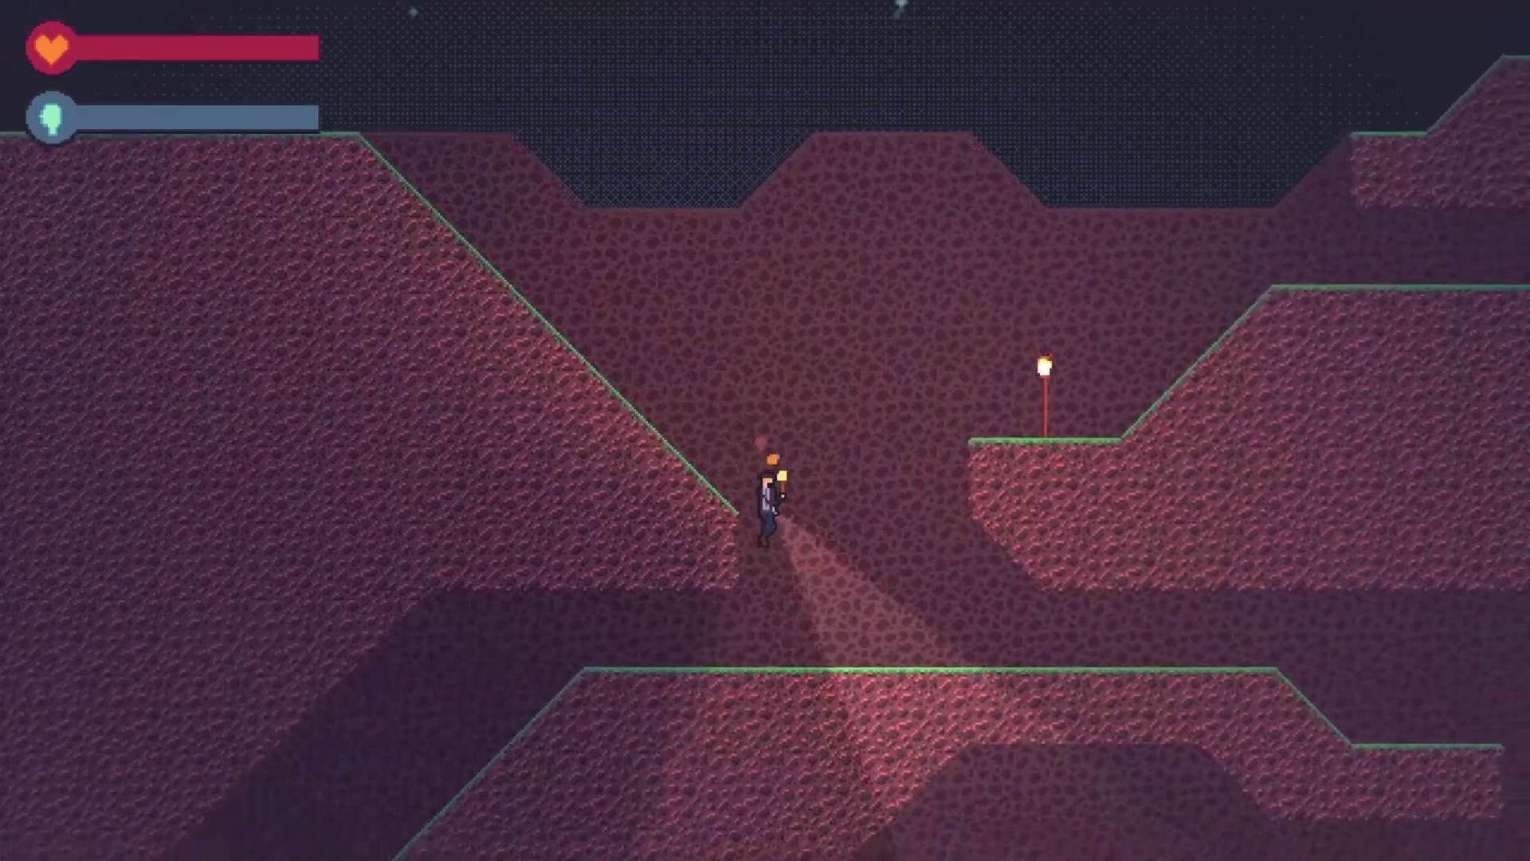
{"action": "key", "text": "Right"}
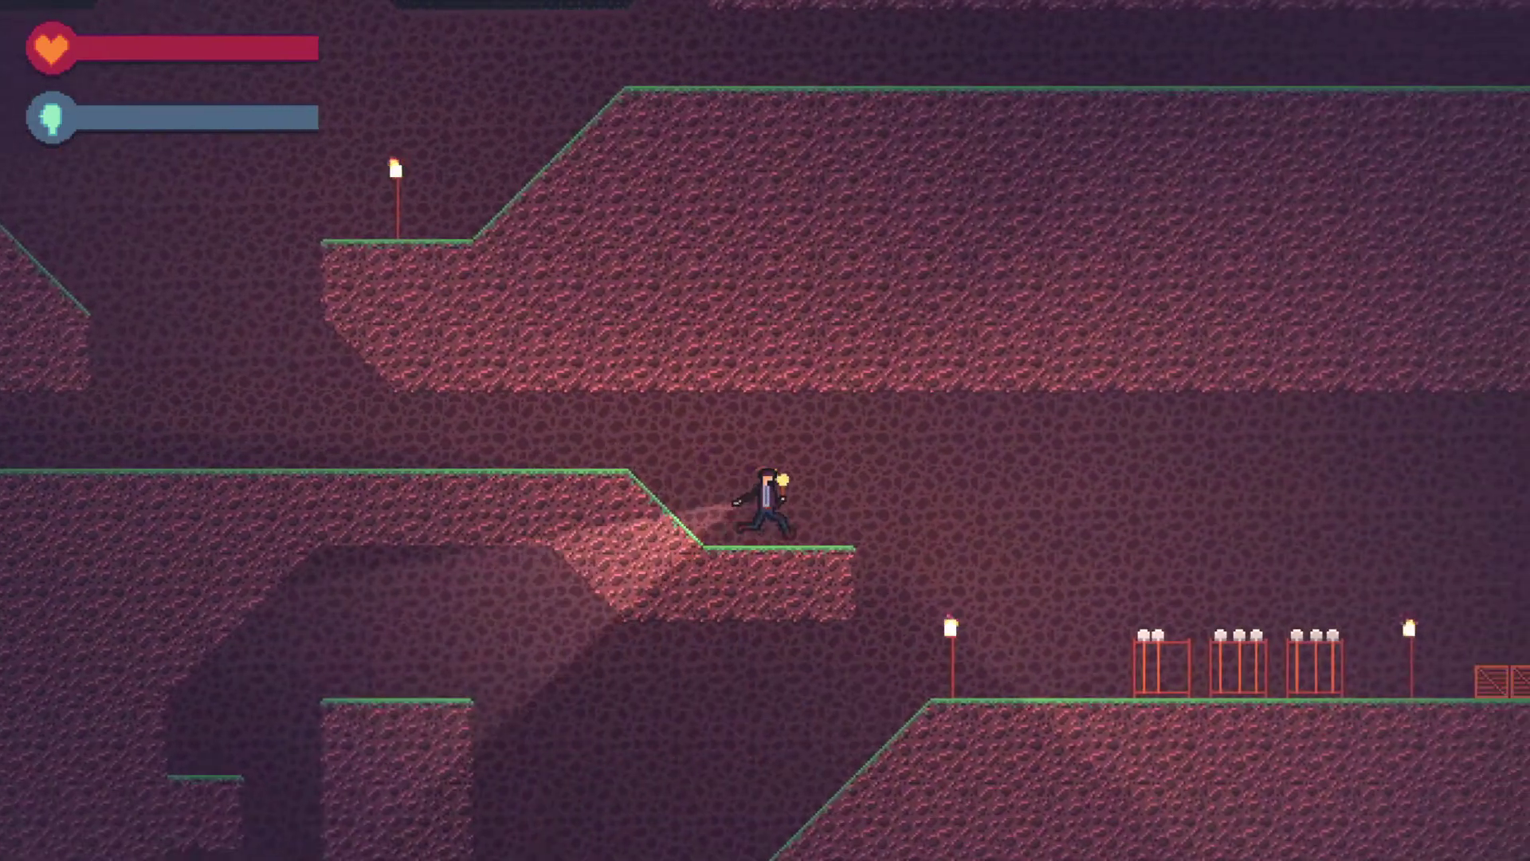
{"action": "key", "text": "d"}
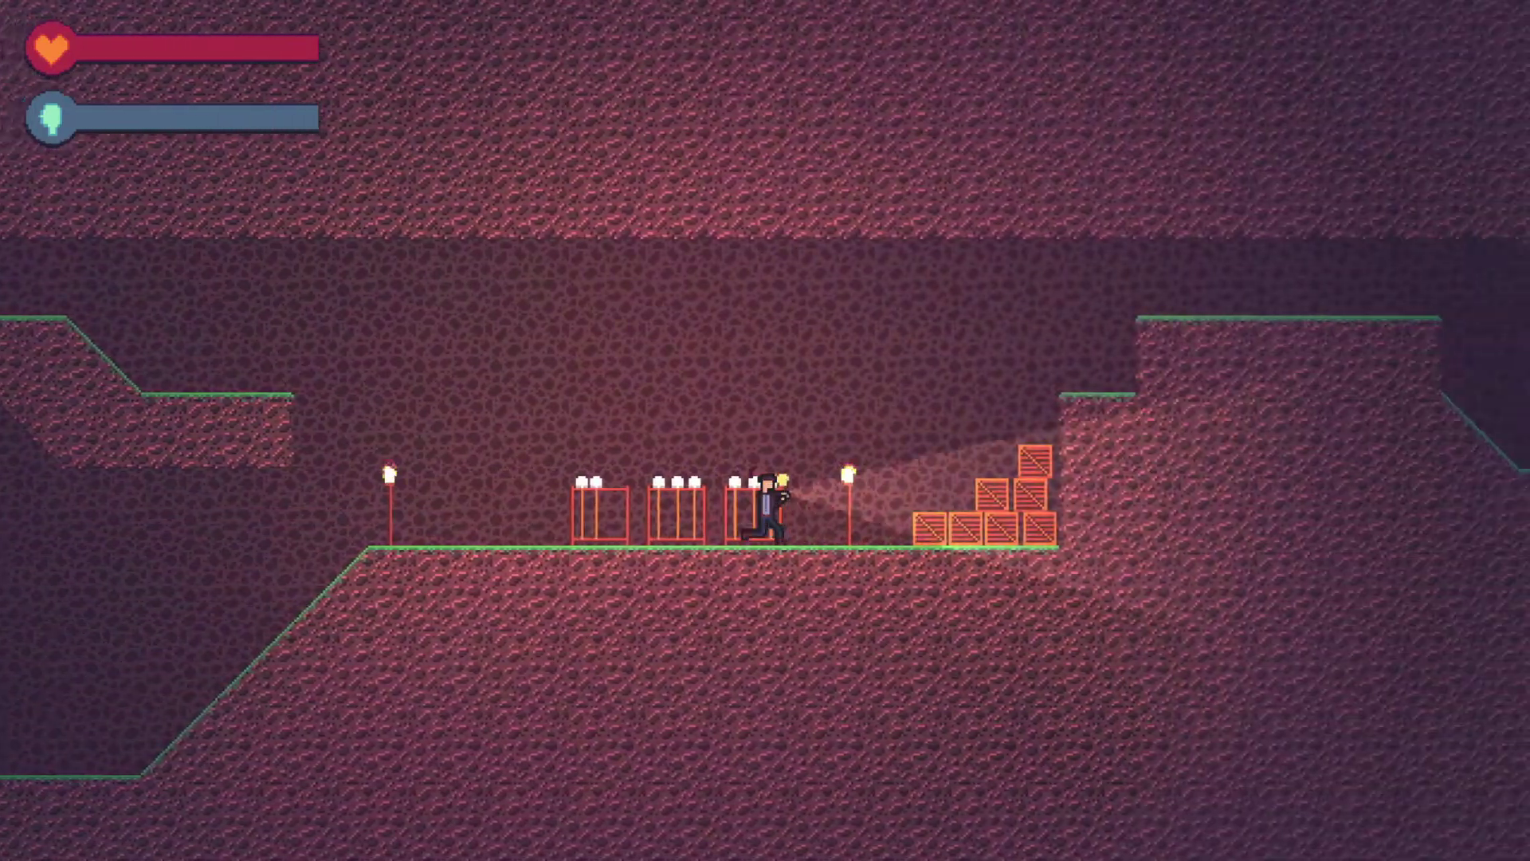
{"action": "key", "text": "space"}
{"action": "key", "text": "d"}
{"action": "key", "text": "space"}
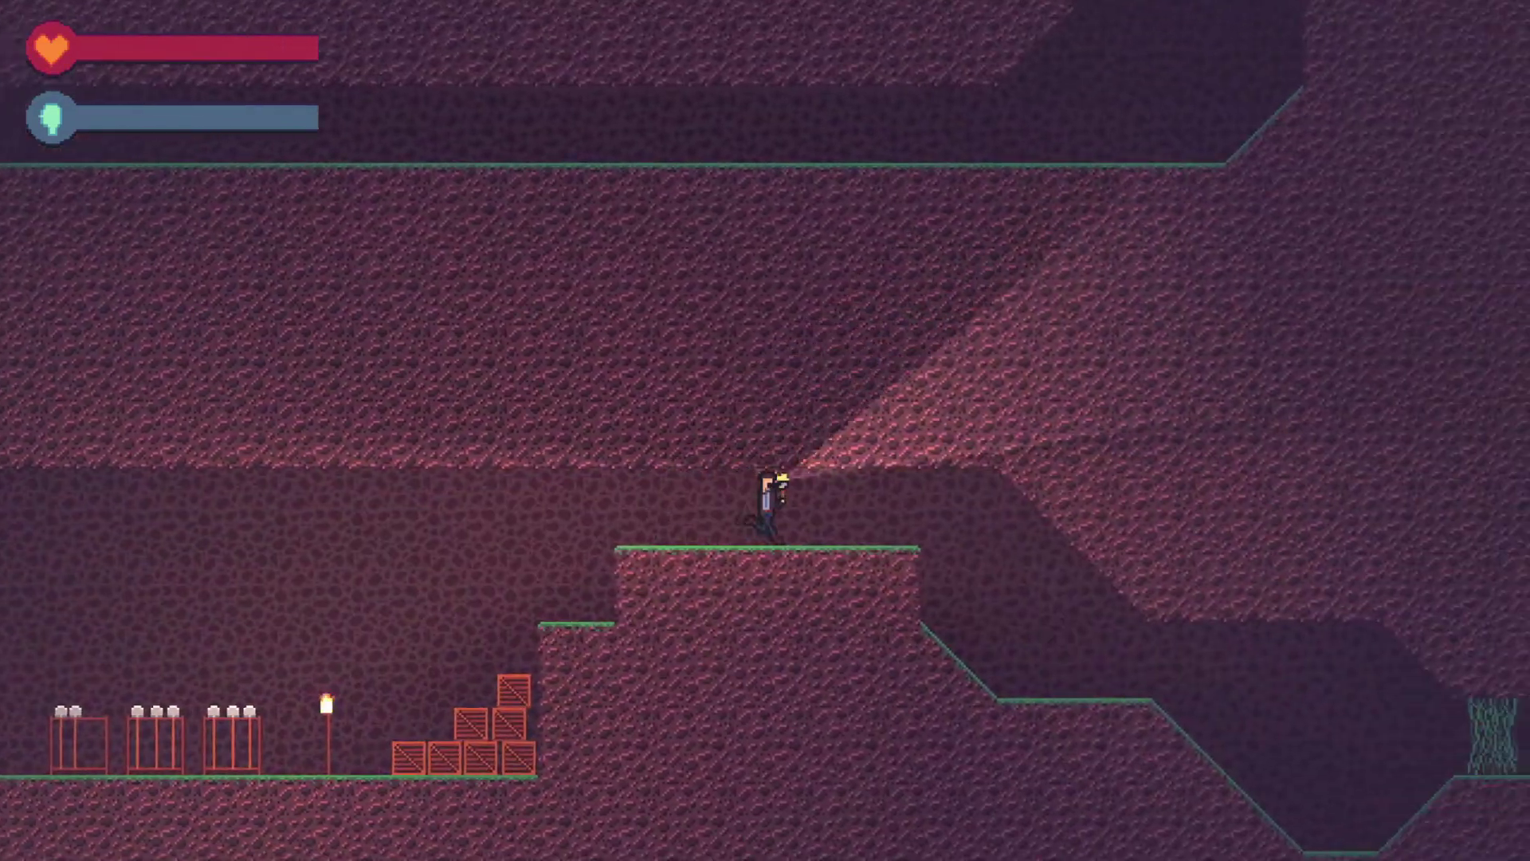
{"action": "key", "text": "Right"}
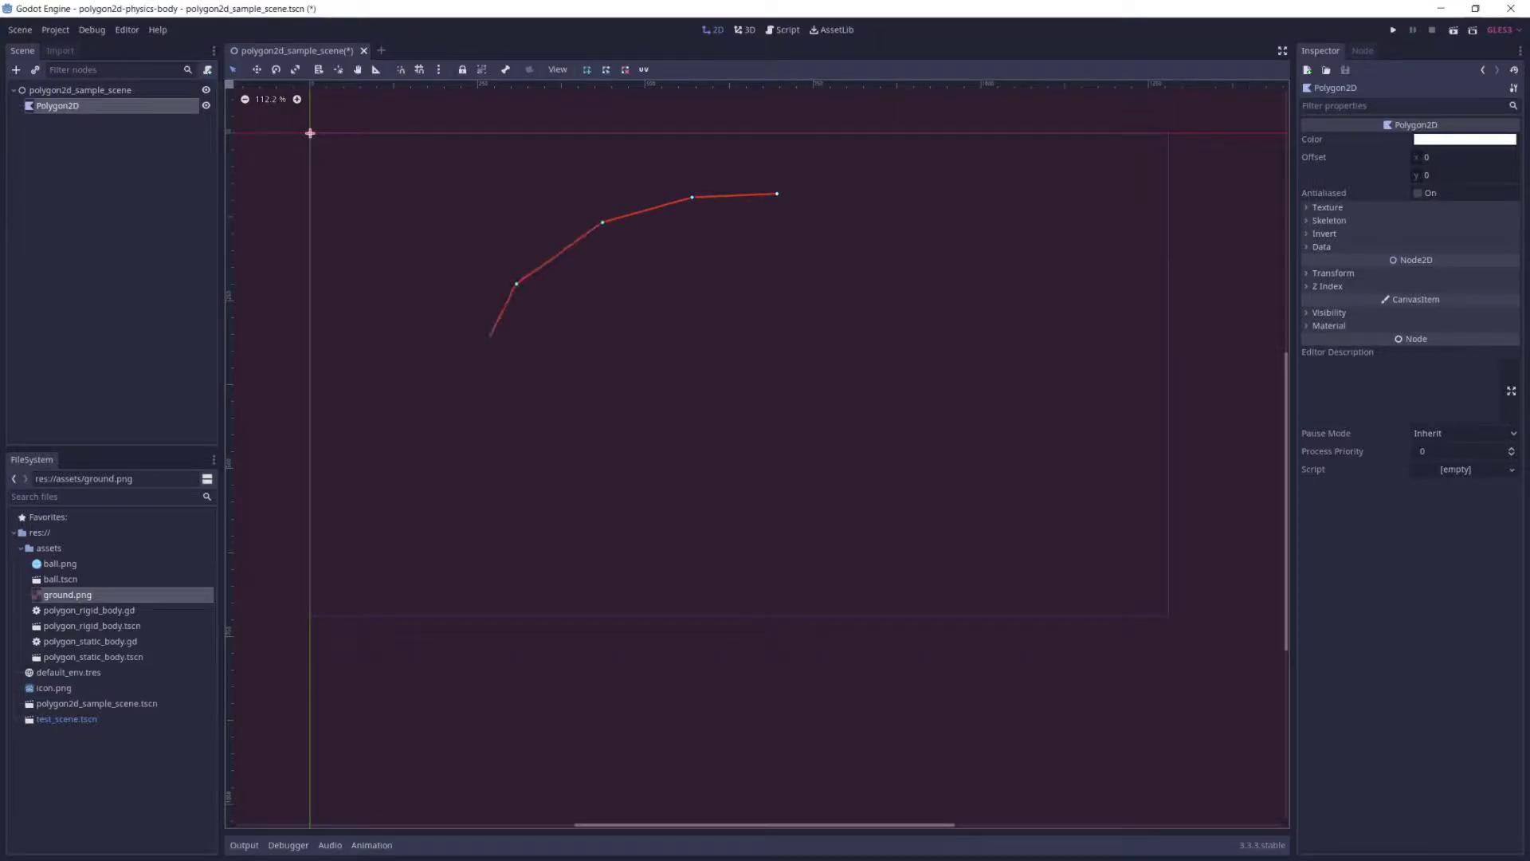
- Complete the Polygon2D's C-shaped outline from the four placed points with thirteen more vertices and close it at the starting point
{"action": "left_click", "coordinate": [475, 393]}
{"action": "left_click", "coordinate": [501, 478]}
{"action": "left_click", "coordinate": [570, 544]}
{"action": "left_click", "coordinate": [721, 576]}
{"action": "left_click", "coordinate": [832, 587]}
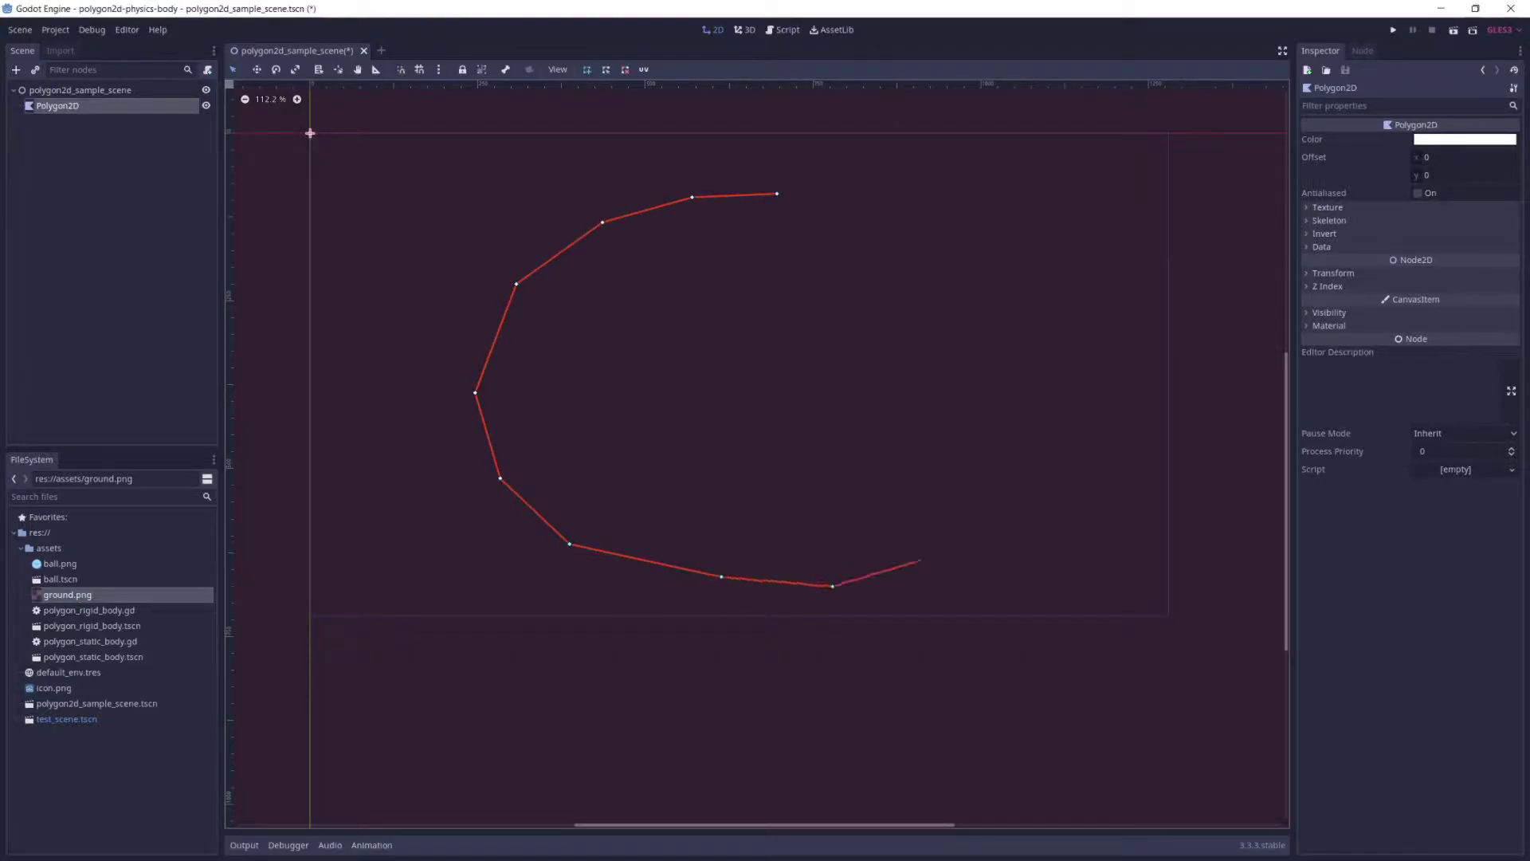
{"action": "left_click", "coordinate": [936, 550]}
{"action": "left_click", "coordinate": [941, 502]}
{"action": "left_click", "coordinate": [867, 448]}
{"action": "left_click", "coordinate": [752, 434]}
{"action": "left_click", "coordinate": [664, 423]}
{"action": "left_click", "coordinate": [609, 342]}
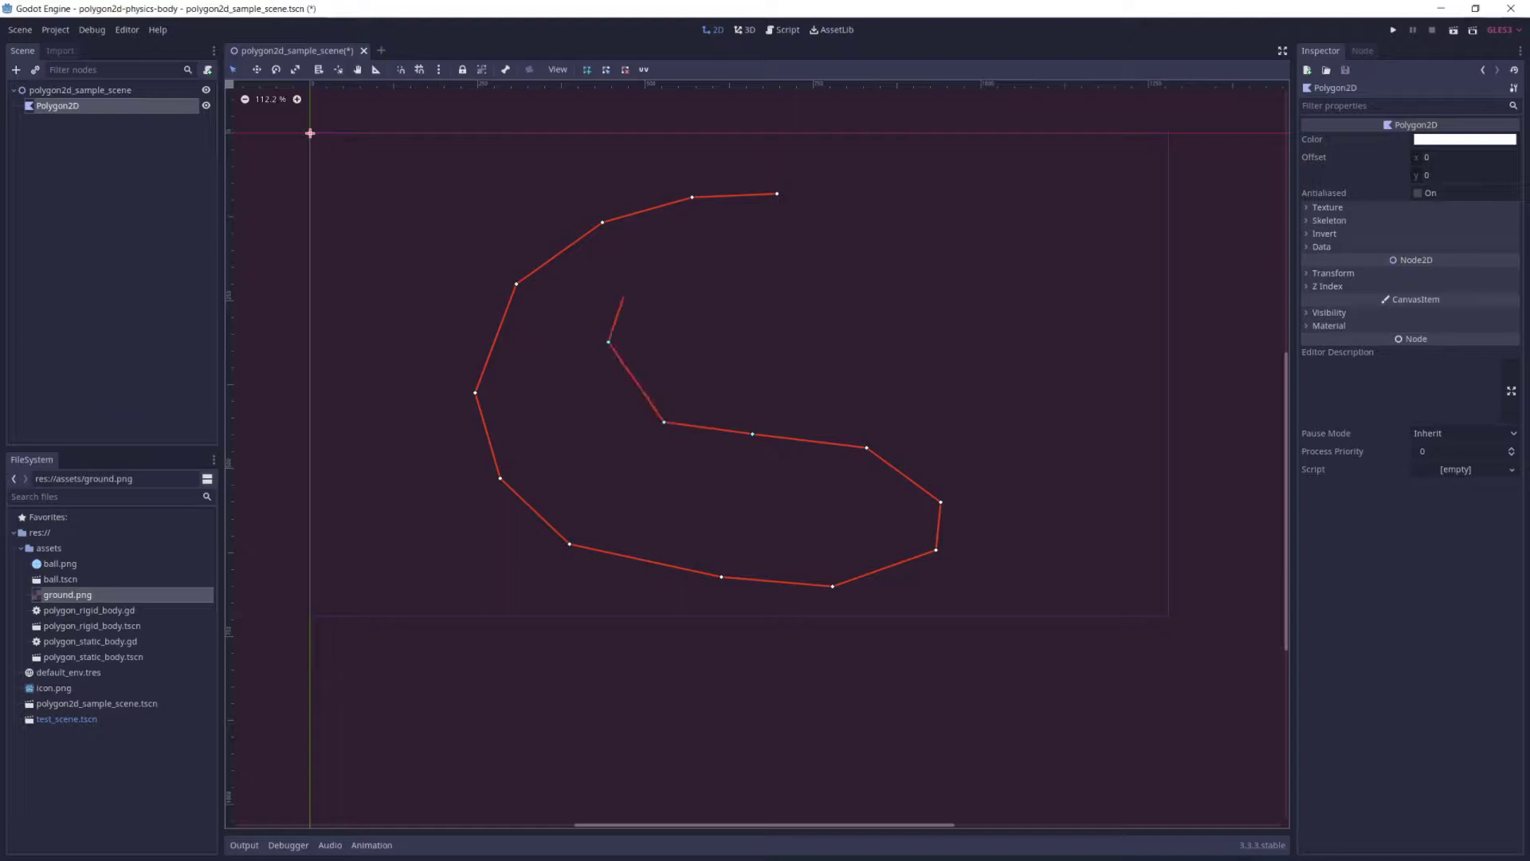
{"action": "left_click", "coordinate": [644, 272]}
{"action": "left_click", "coordinate": [799, 264]}
{"action": "left_click", "coordinate": [777, 194]}
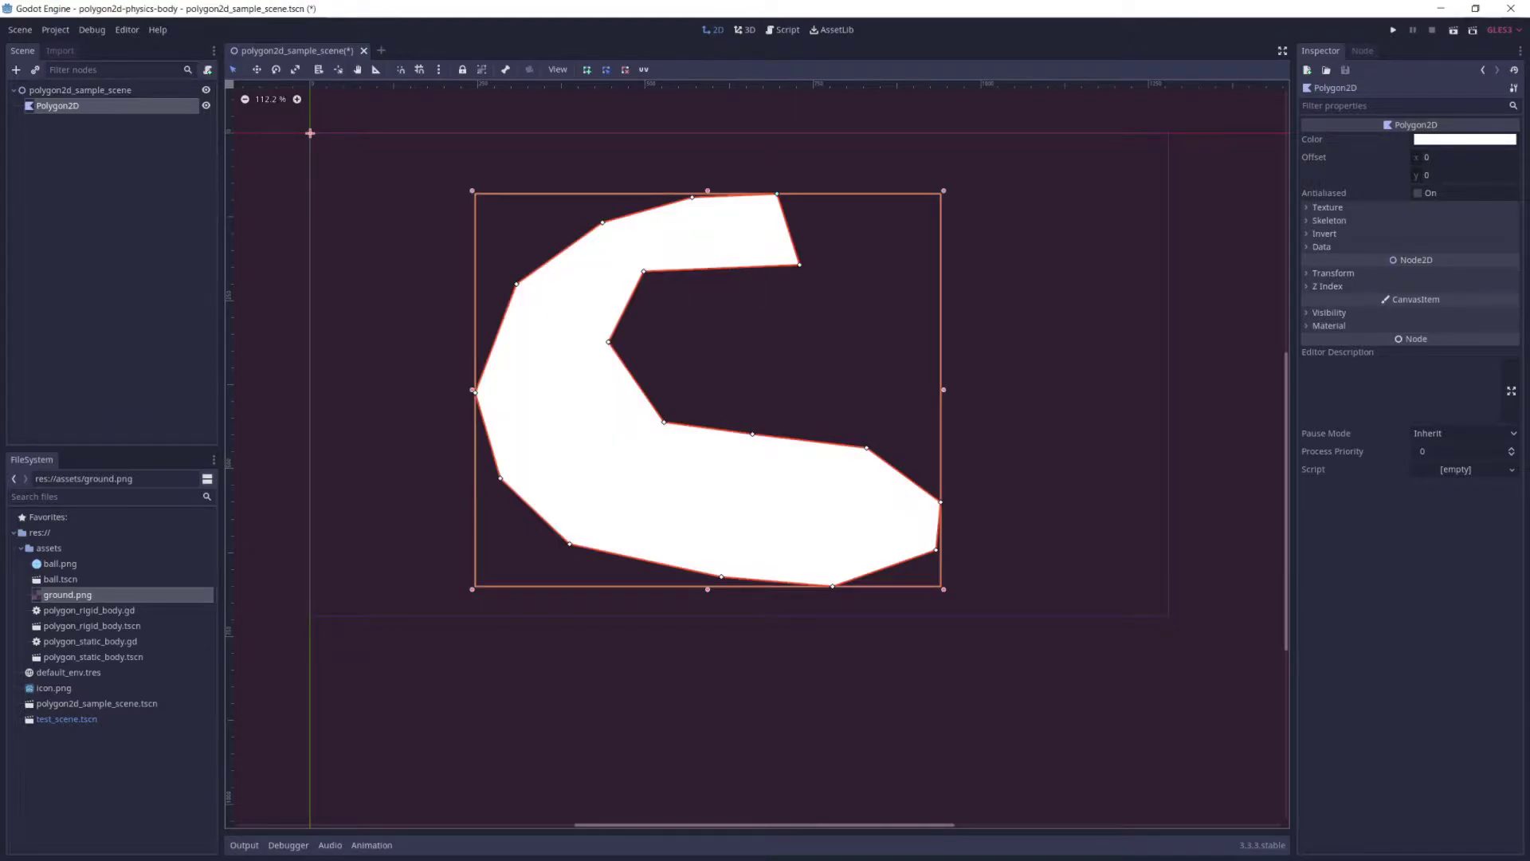
- Set the polygon's fill color to light blue 91d2df and close the color picker
{"action": "left_click", "coordinate": [1465, 138]}
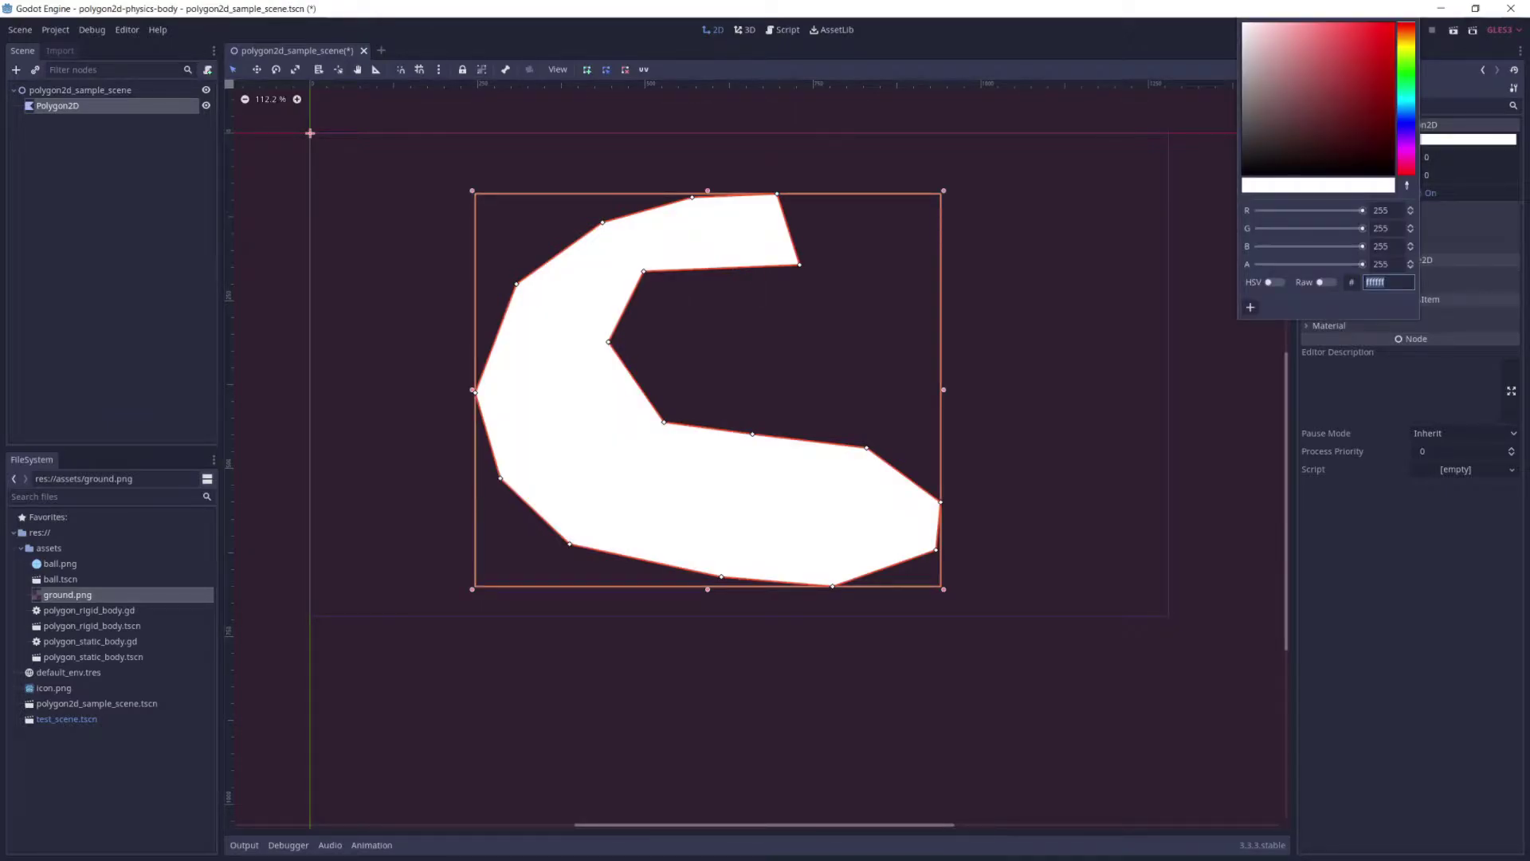
{"action": "left_click", "coordinate": [1406, 101]}
{"action": "left_click", "coordinate": [1291, 42]}
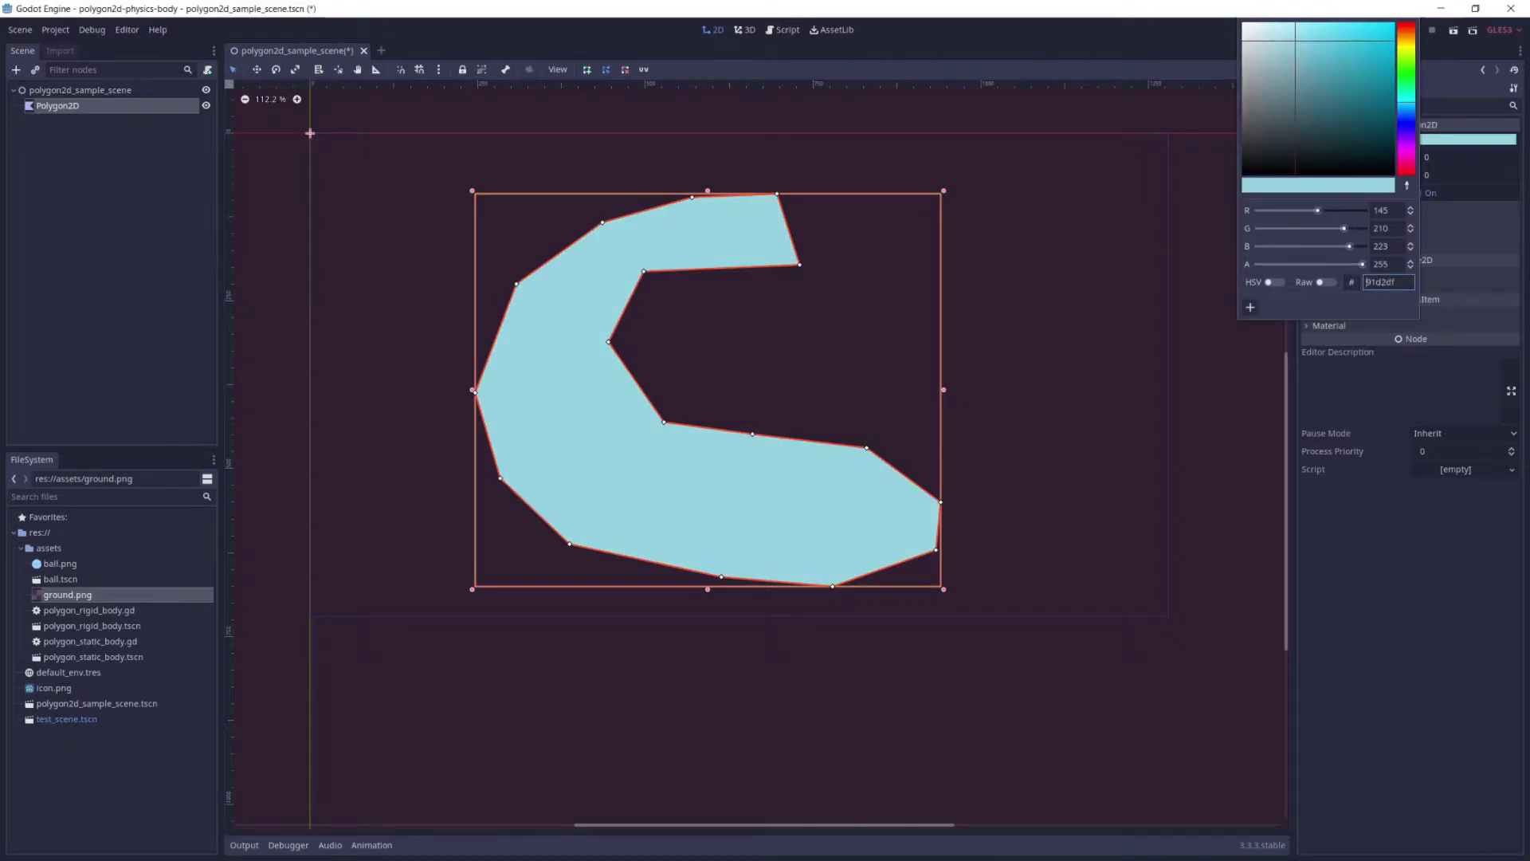
{"action": "key", "text": "Escape"}
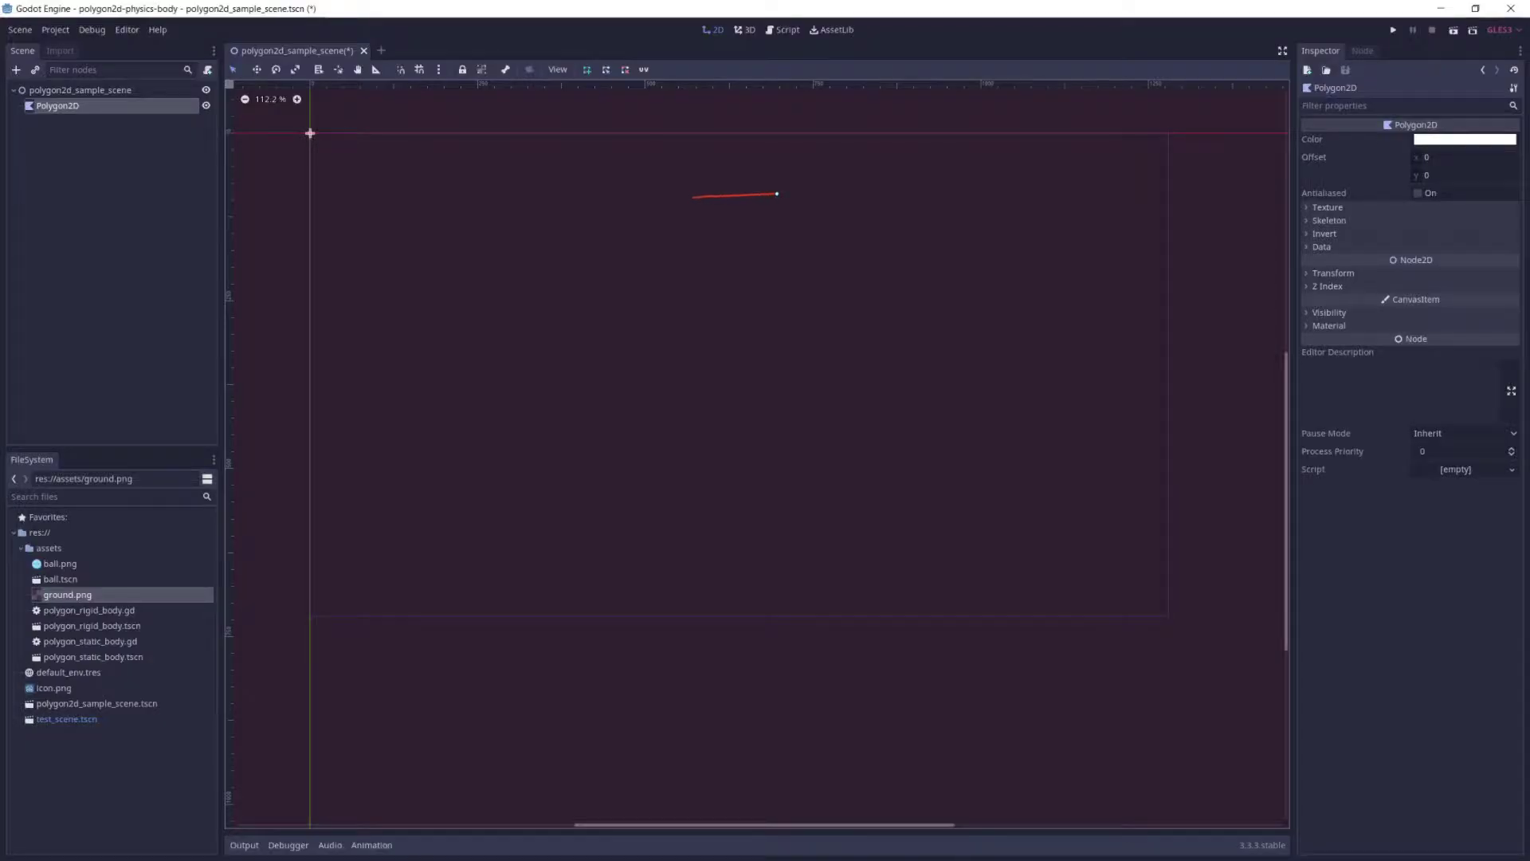
- Draw the Polygon2D as a closed C-shaped outline, curving down and around before returning to the starting point
{"action": "left_click", "coordinate": [692, 197]}
{"action": "left_click", "coordinate": [602, 222]}
{"action": "left_click", "coordinate": [516, 284]}
{"action": "left_click", "coordinate": [475, 392]}
{"action": "left_click", "coordinate": [500, 478]}
{"action": "left_click", "coordinate": [569, 544]}
{"action": "left_click", "coordinate": [721, 576]}
{"action": "left_click", "coordinate": [832, 586]}
{"action": "left_click", "coordinate": [936, 549]}
{"action": "left_click", "coordinate": [941, 502]}
{"action": "left_click", "coordinate": [867, 448]}
{"action": "left_click", "coordinate": [664, 421]}
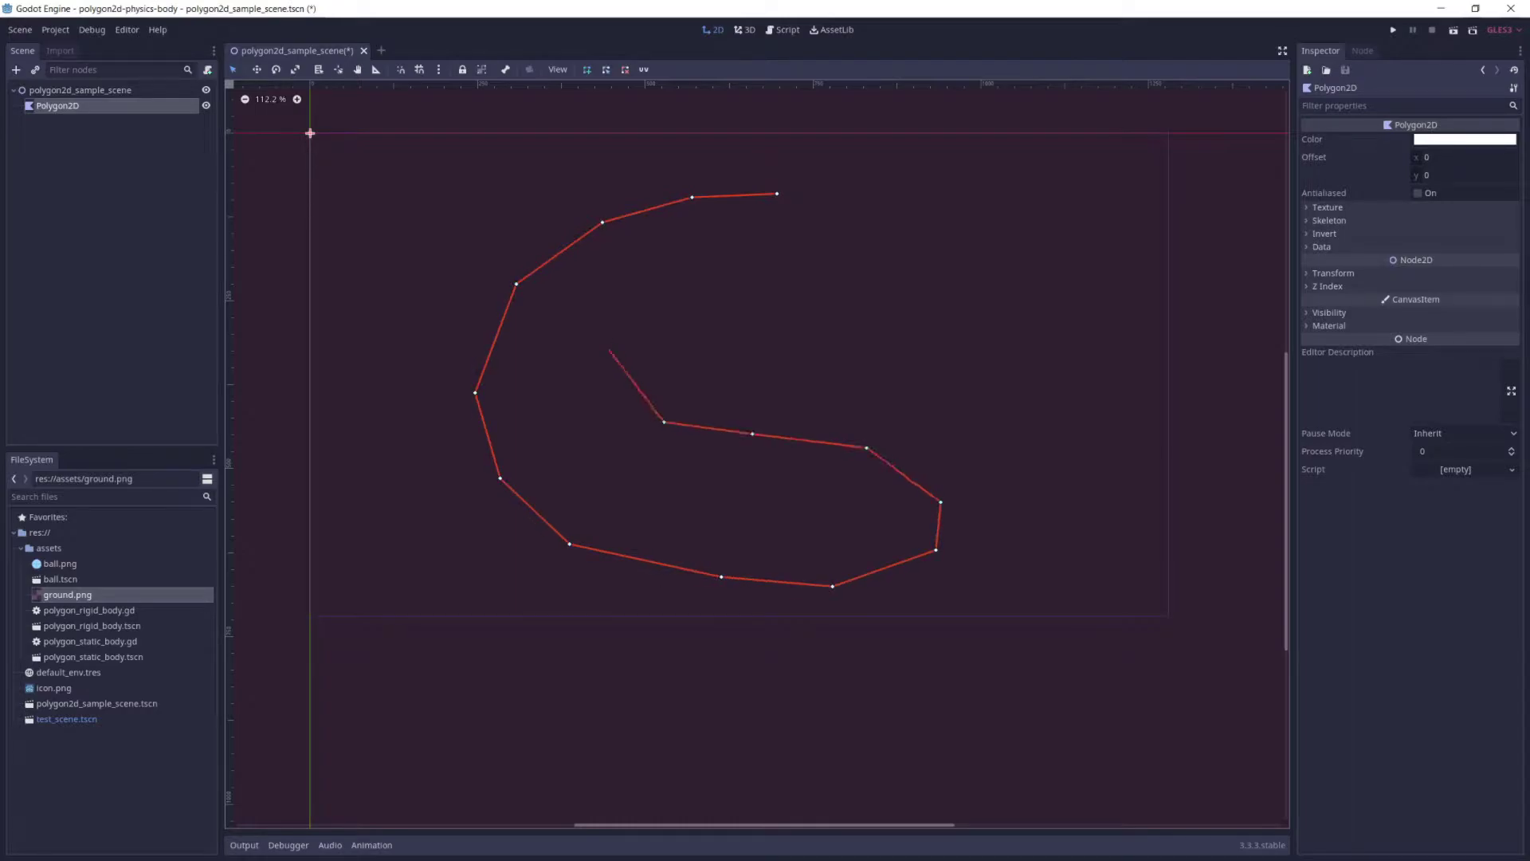
{"action": "left_click", "coordinate": [609, 342]}
{"action": "left_click", "coordinate": [644, 271]}
{"action": "left_click", "coordinate": [800, 264]}
{"action": "left_click", "coordinate": [777, 193]}
- Change the C-shaped polygon's fill from white to light blue and deselect the node
{"action": "left_click", "coordinate": [1464, 139]}
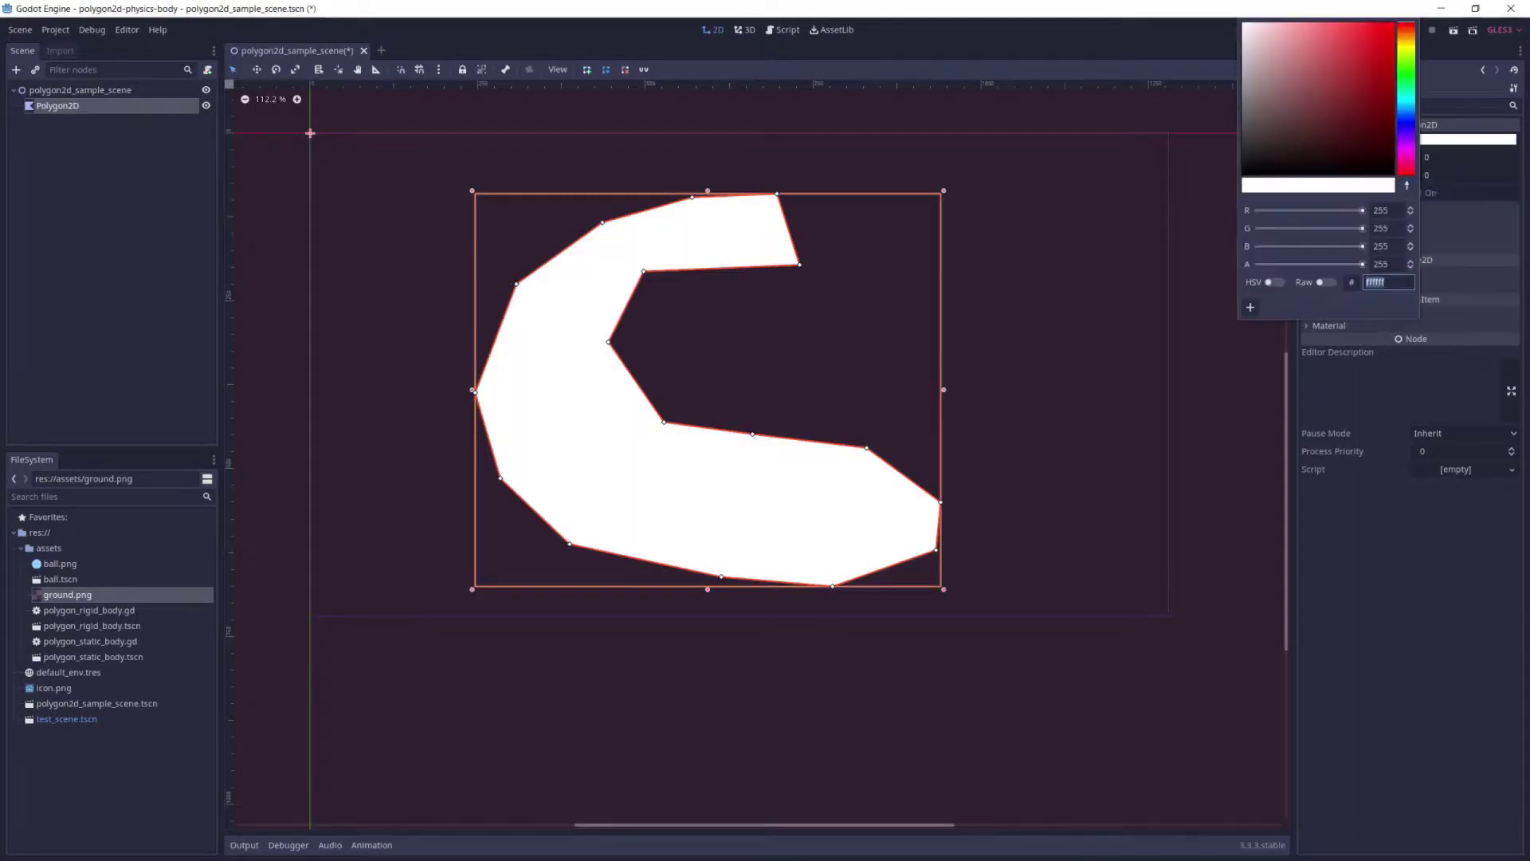
{"action": "left_click", "coordinate": [1406, 101]}
{"action": "left_click", "coordinate": [1289, 43]}
{"action": "left_click", "coordinate": [947, 402]}
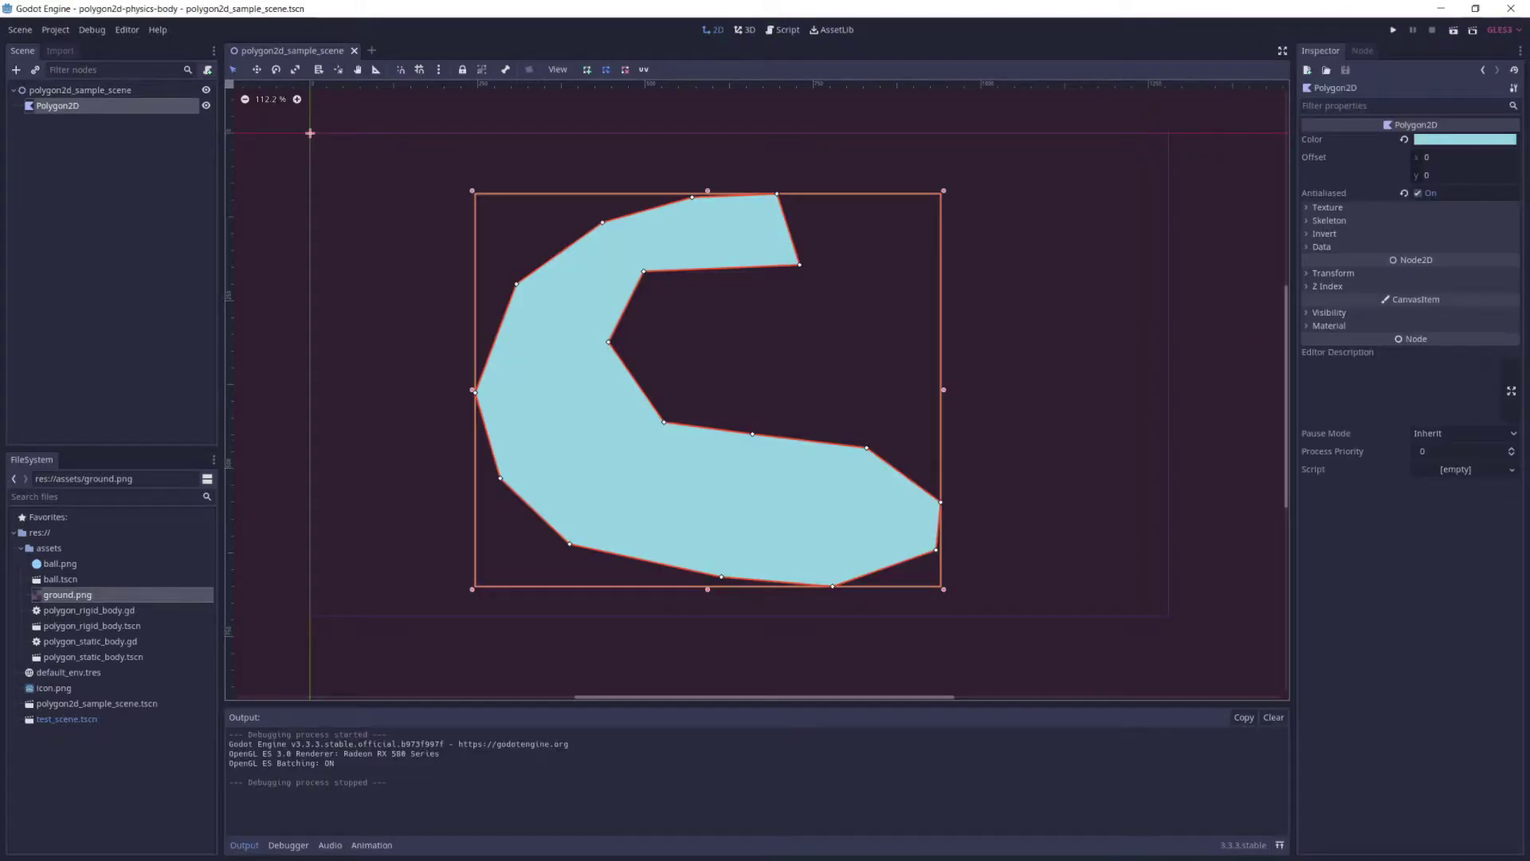
- Apply ground.png as the polygon's texture and test-run the current scene, closing the game window when done
{"action": "left_click", "coordinate": [1327, 207]}
{"action": "left_click_drag", "start_coordinate": [67, 595], "coordinate": [1475, 223]}
{"action": "key", "text": "Escape"}
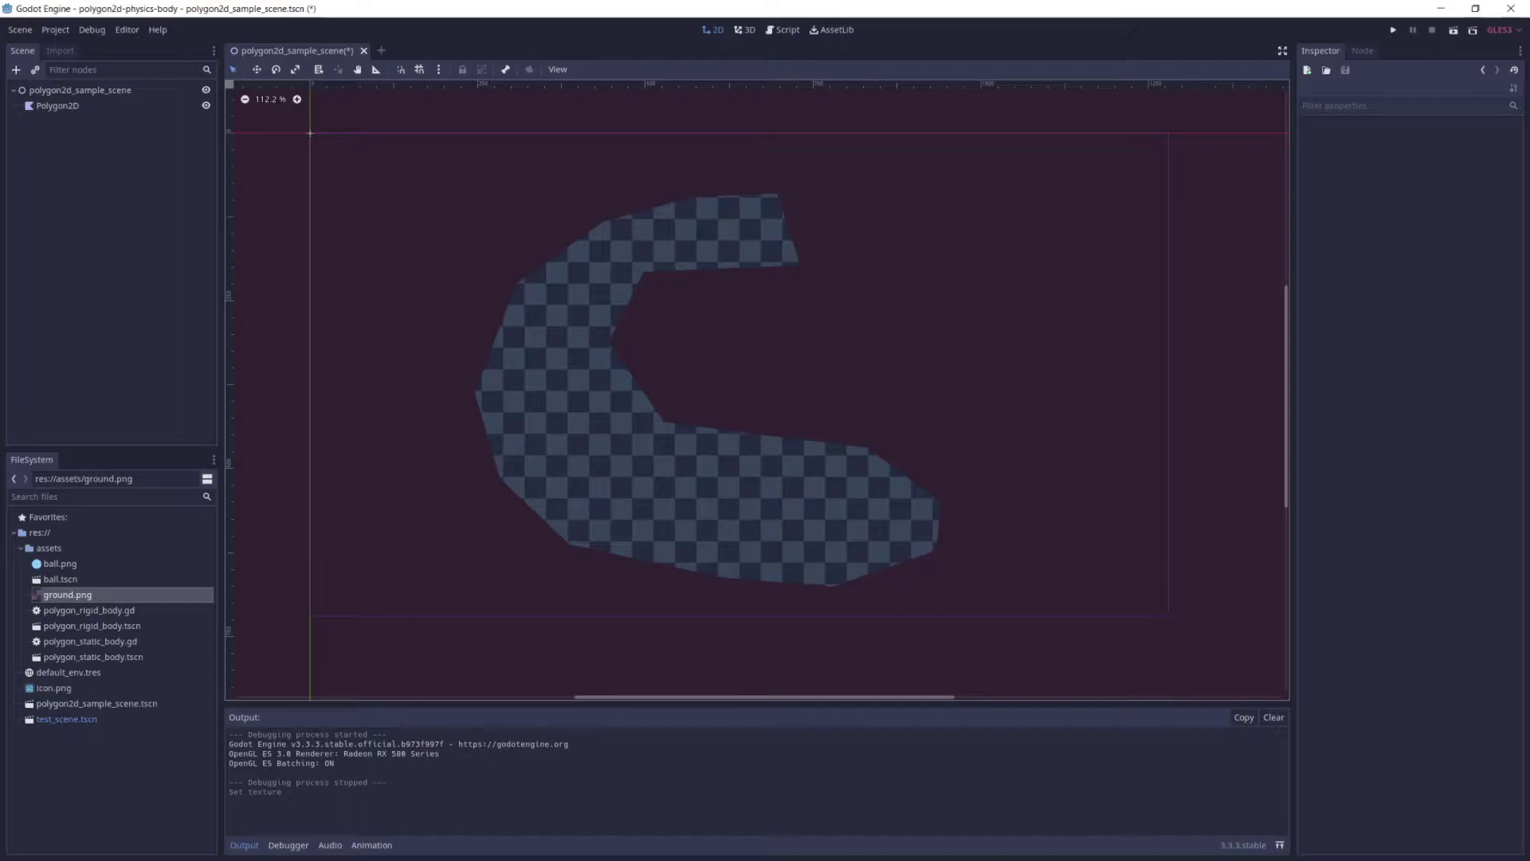
{"action": "key", "text": "F6"}
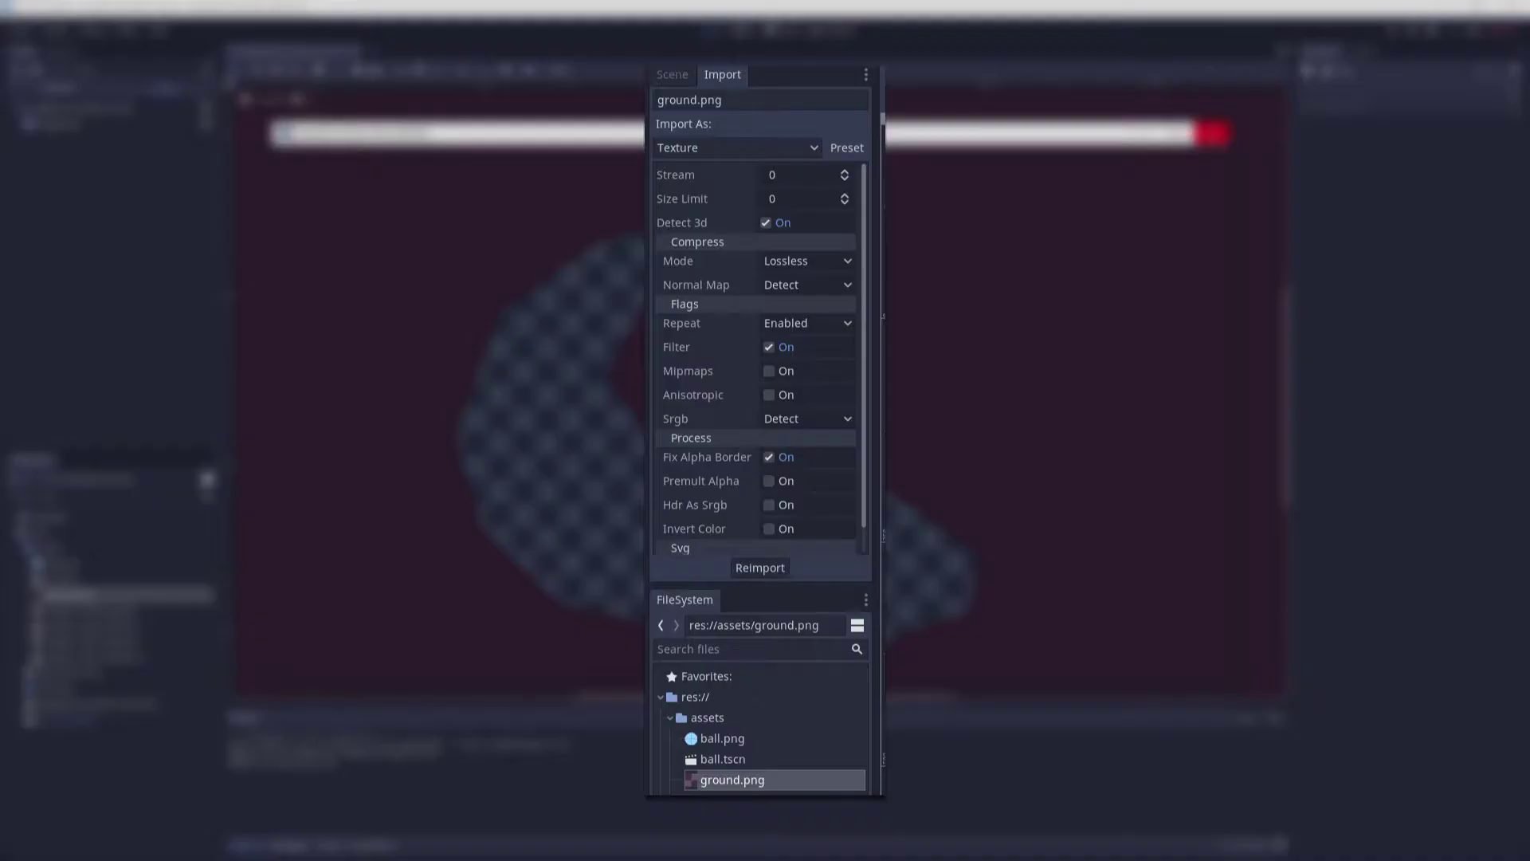
{"action": "left_click", "coordinate": [1211, 133]}
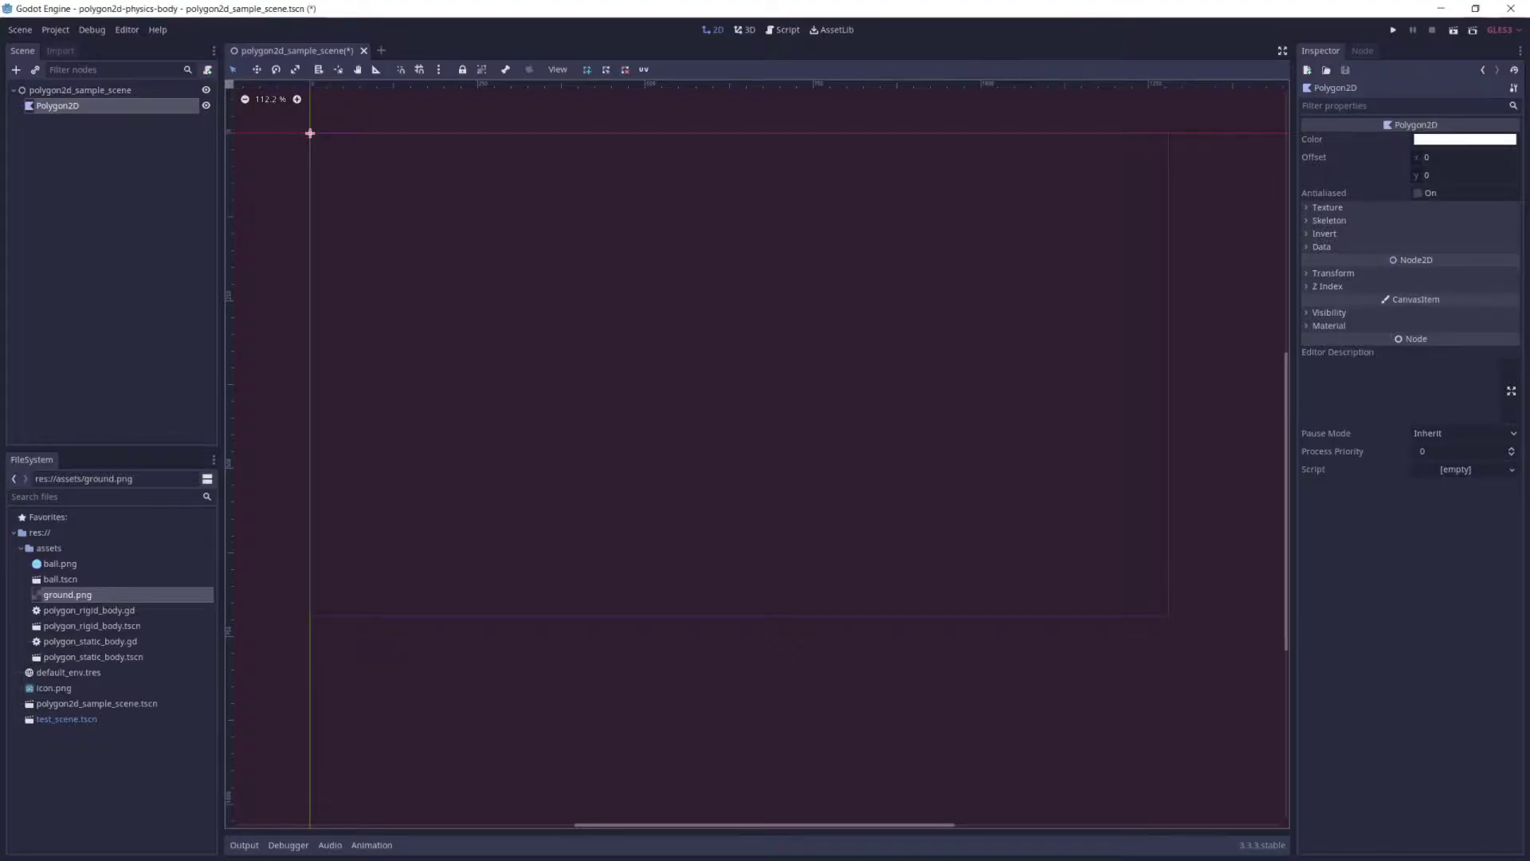
- Draw a closed C-shaped Polygon2D with 17 vertices inside the scene's viewport frame
{"action": "left_click", "coordinate": [777, 193]}
{"action": "left_click", "coordinate": [691, 197]}
{"action": "left_click", "coordinate": [603, 222]}
{"action": "left_click", "coordinate": [517, 283]}
{"action": "left_click", "coordinate": [475, 392]}
{"action": "left_click", "coordinate": [500, 478]}
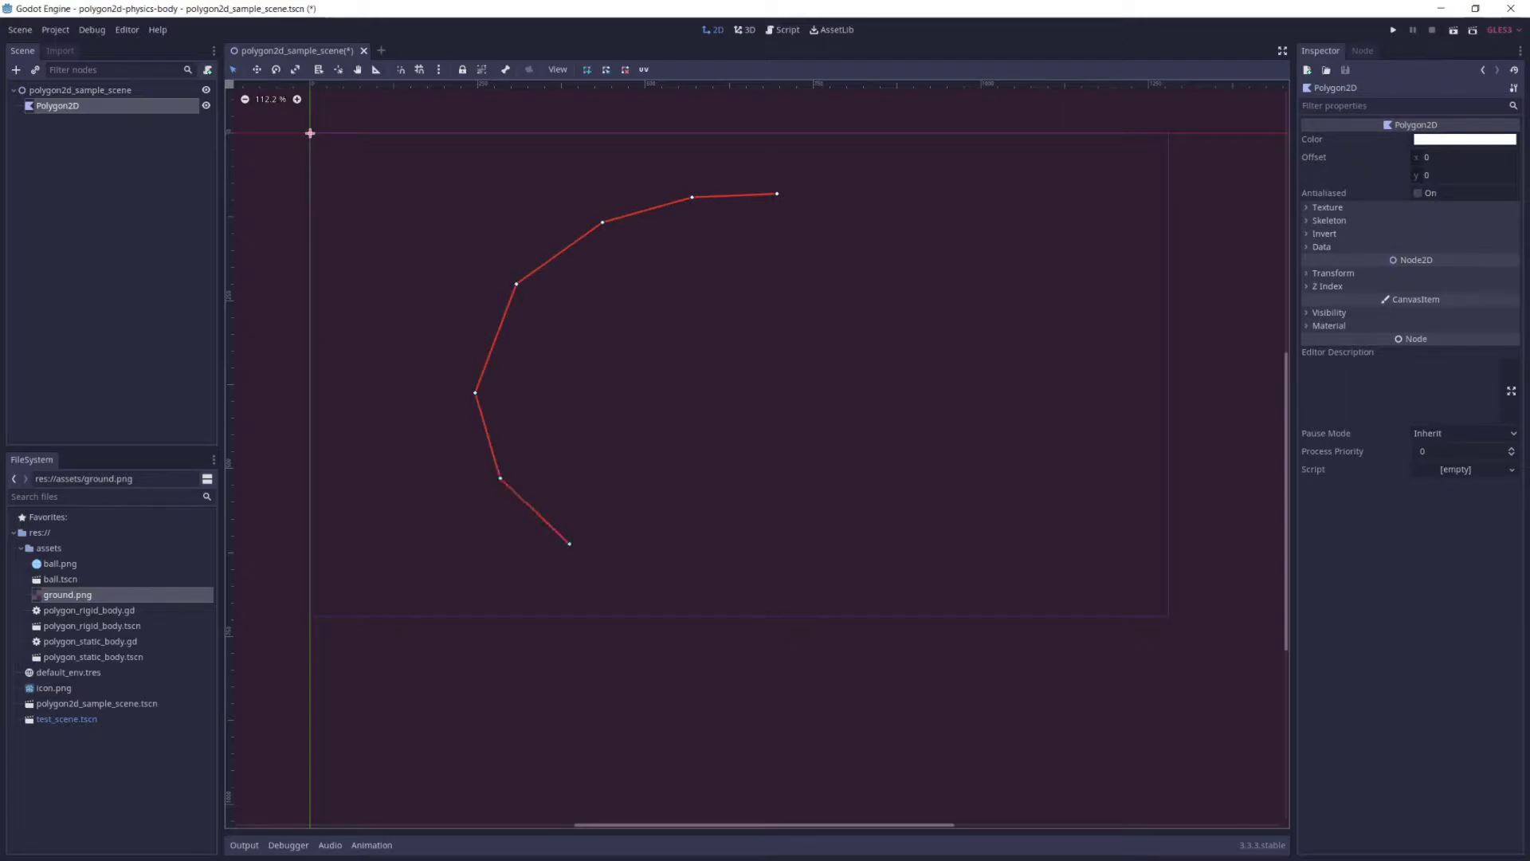
{"action": "left_click", "coordinate": [569, 545]}
{"action": "left_click", "coordinate": [721, 576]}
{"action": "left_click", "coordinate": [832, 585]}
{"action": "left_click", "coordinate": [935, 550]}
{"action": "left_click", "coordinate": [941, 502]}
{"action": "left_click", "coordinate": [867, 448]}
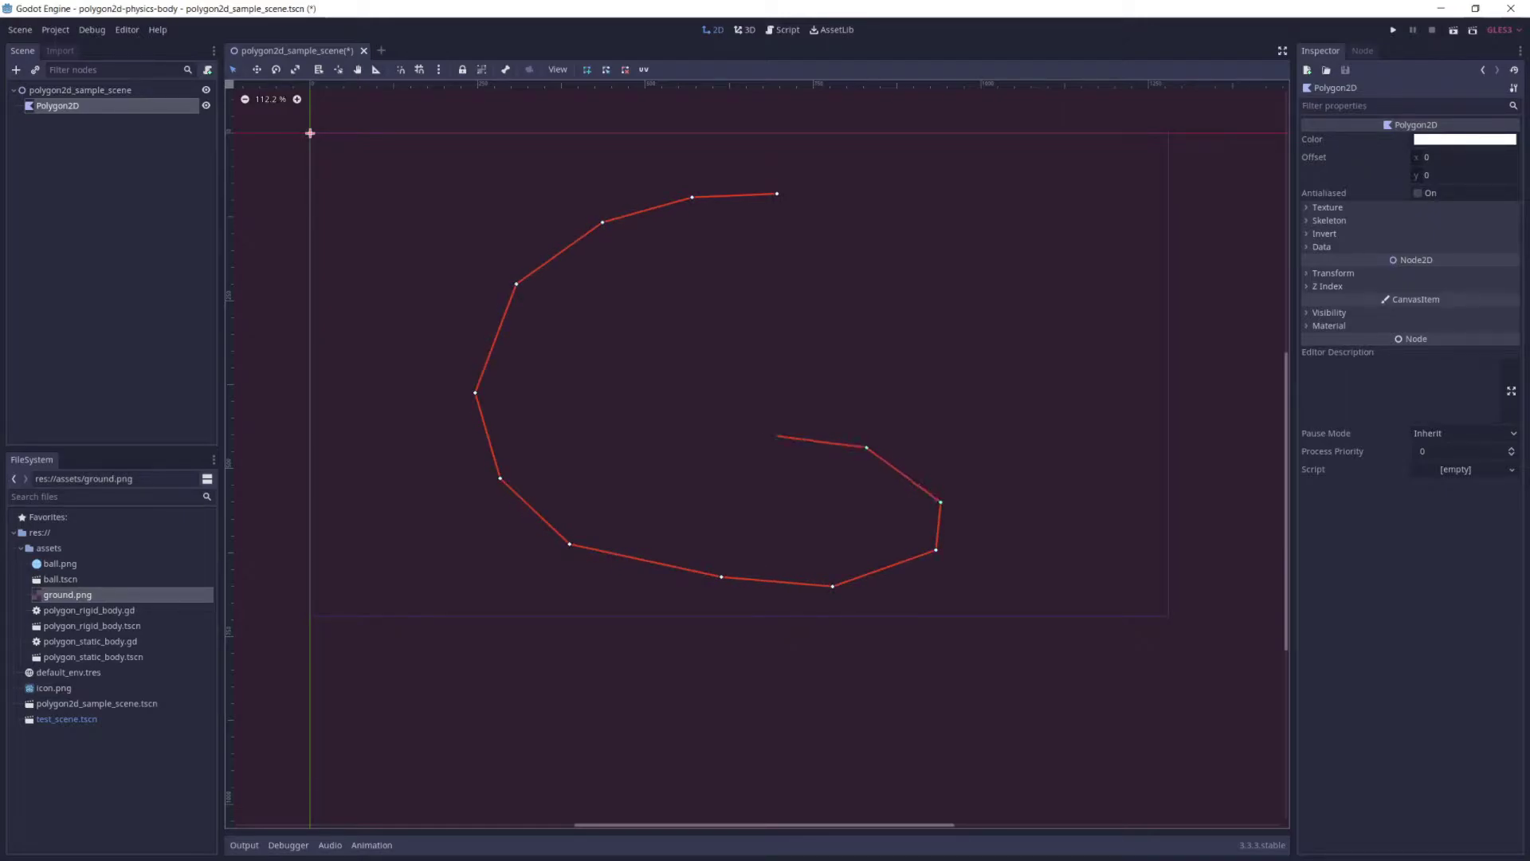
{"action": "left_click", "coordinate": [752, 434]}
{"action": "left_click", "coordinate": [664, 422]}
{"action": "left_click", "coordinate": [609, 342]}
{"action": "left_click", "coordinate": [644, 271]}
{"action": "left_click", "coordinate": [800, 264]}
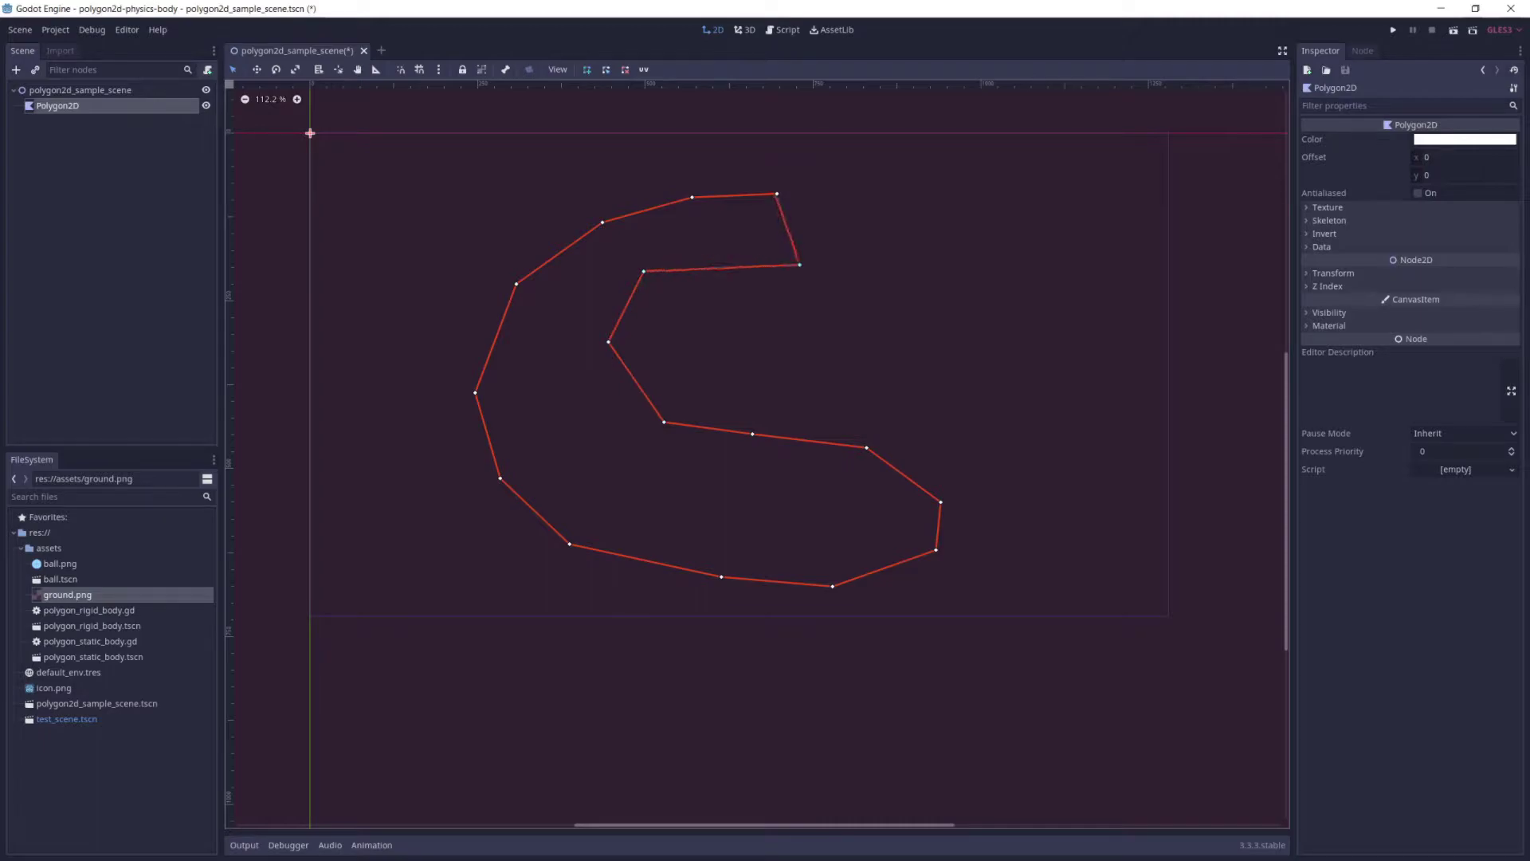
{"action": "left_click", "coordinate": [778, 194]}
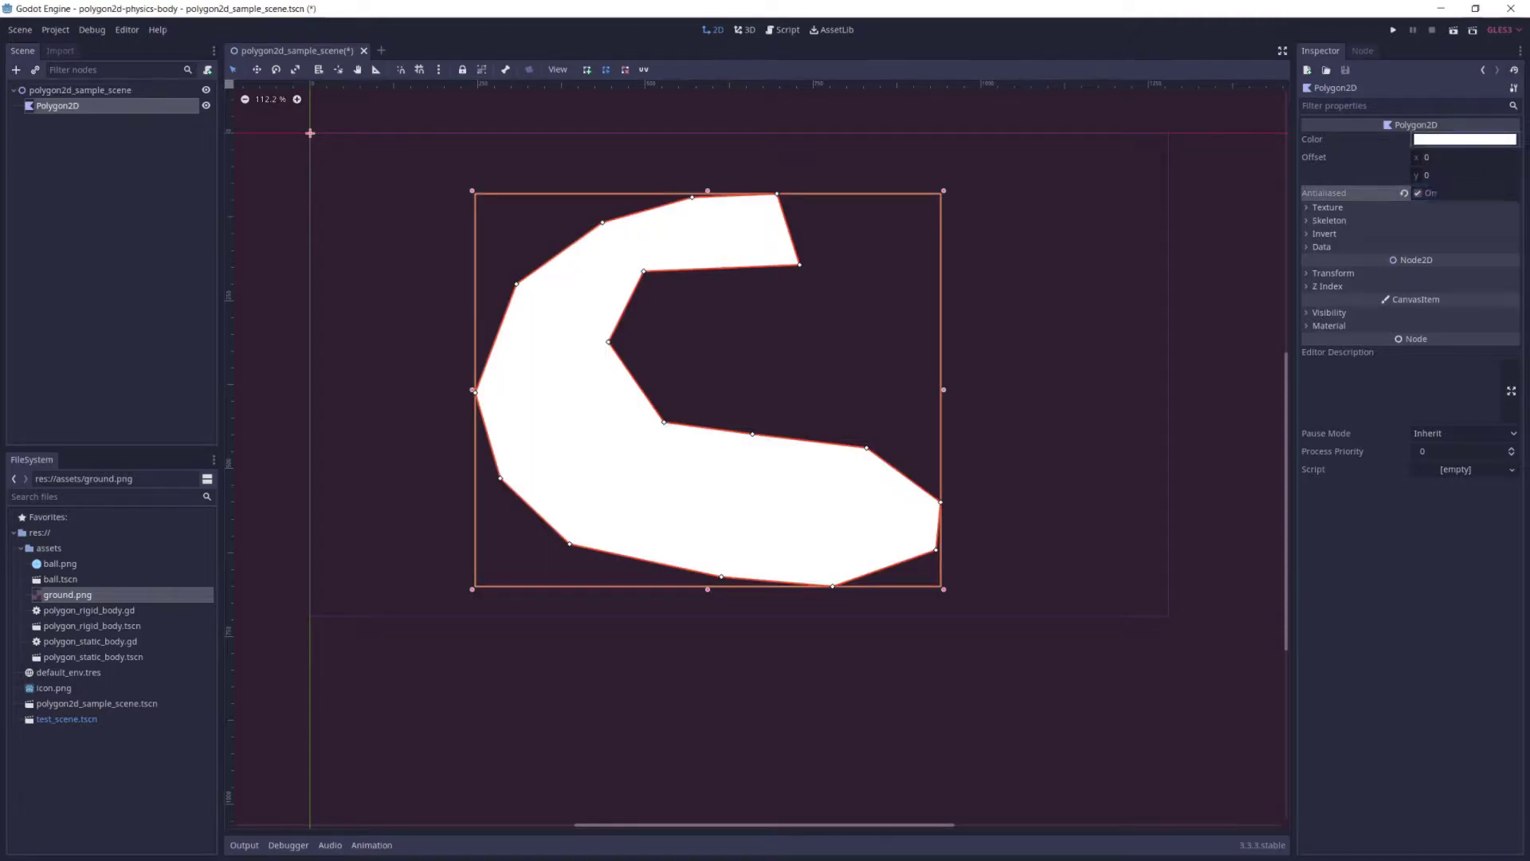
- Paste a light blue fill color for the polygon and test-run the current scene, closing the game window when done
{"action": "left_click", "coordinate": [1465, 139]}
{"action": "type", "text": "91d2df"}
{"action": "key", "text": "Return"}
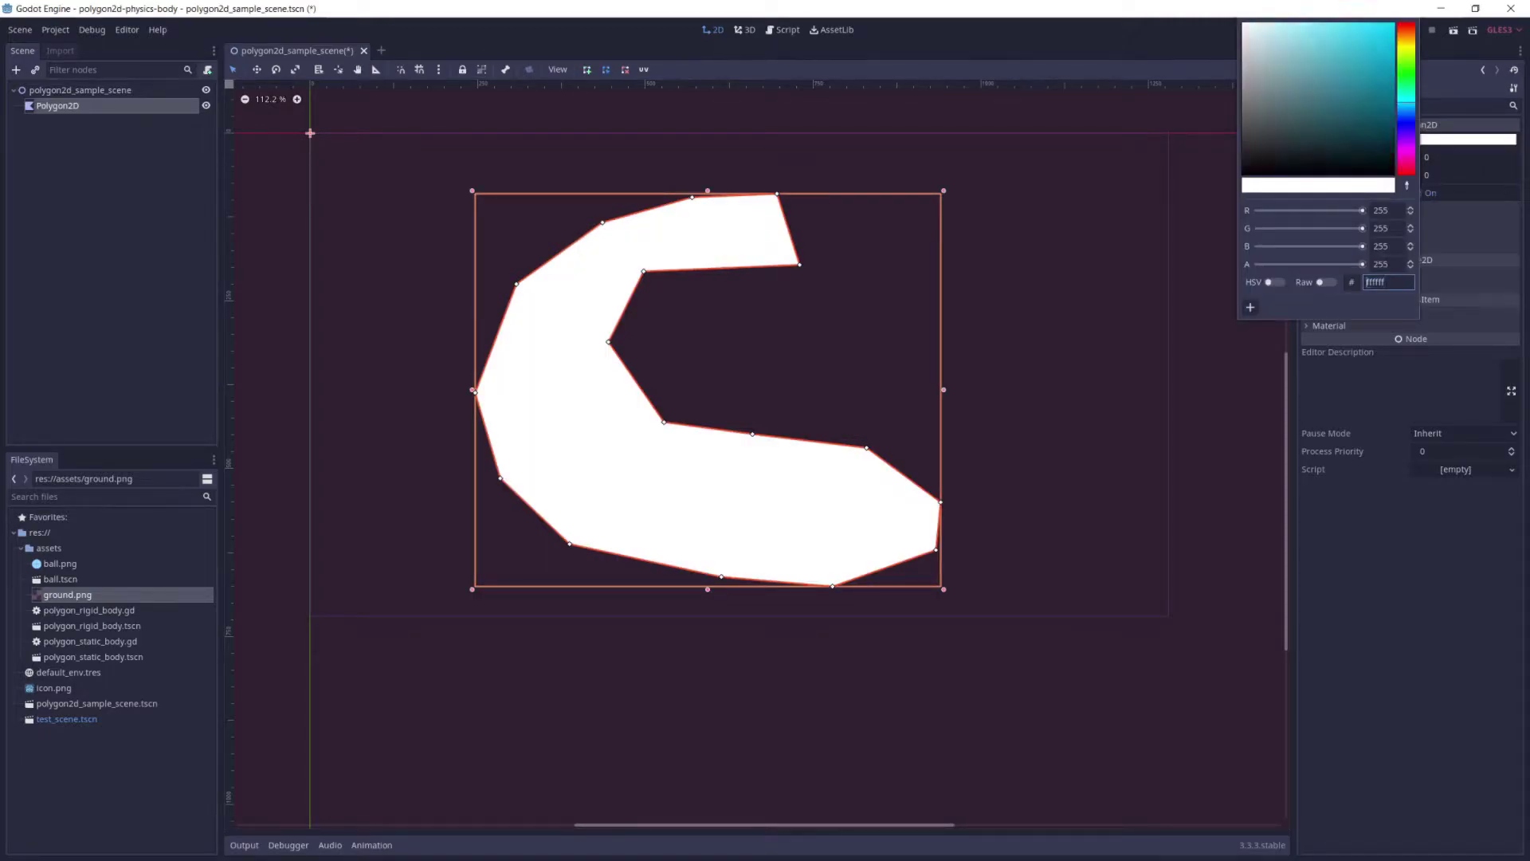
{"action": "key", "text": "Escape"}
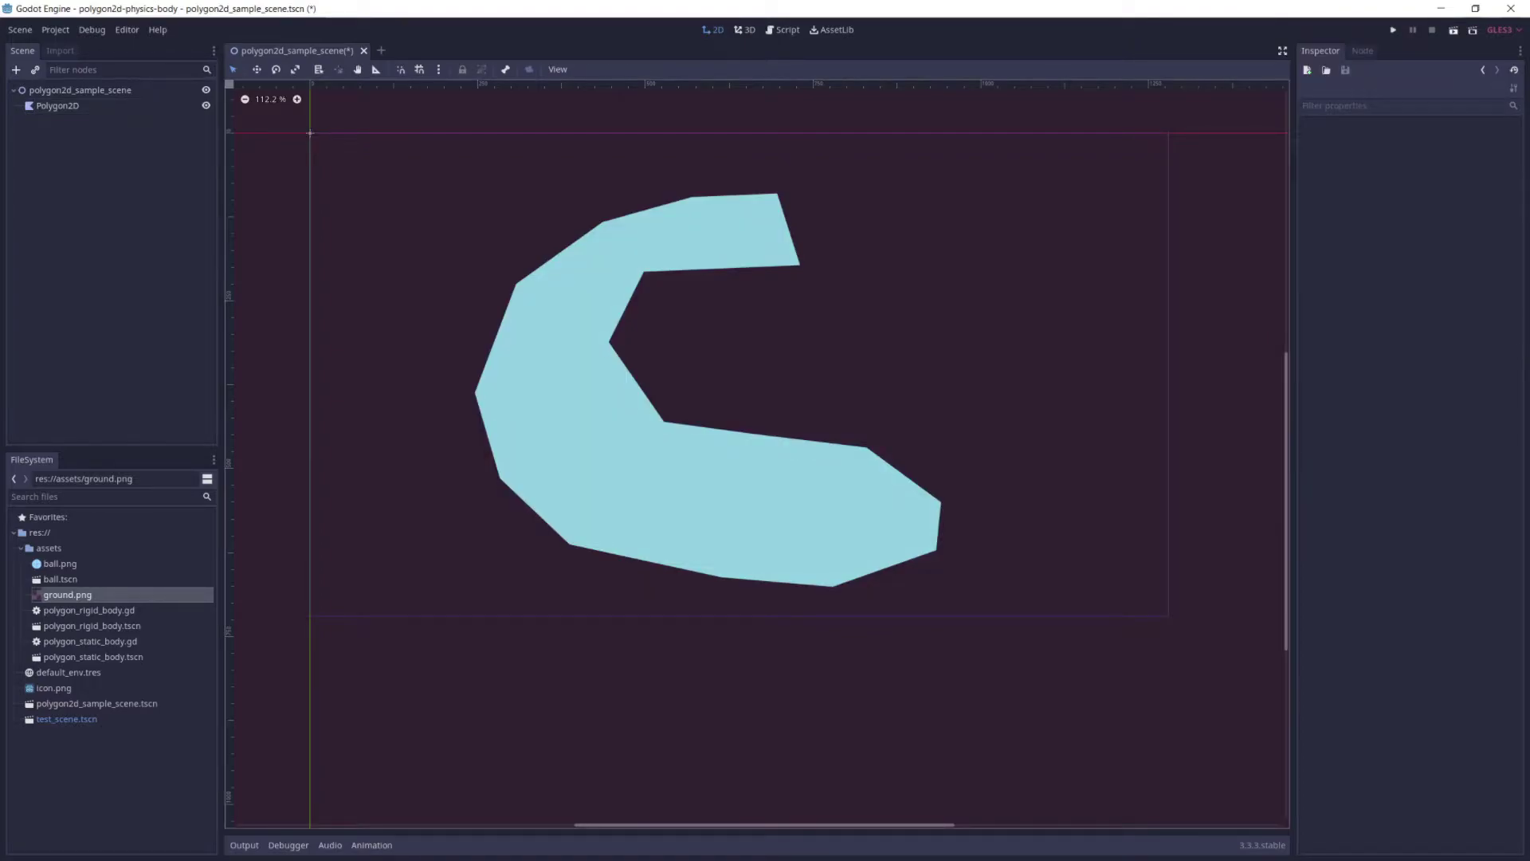
{"action": "key", "text": "F6"}
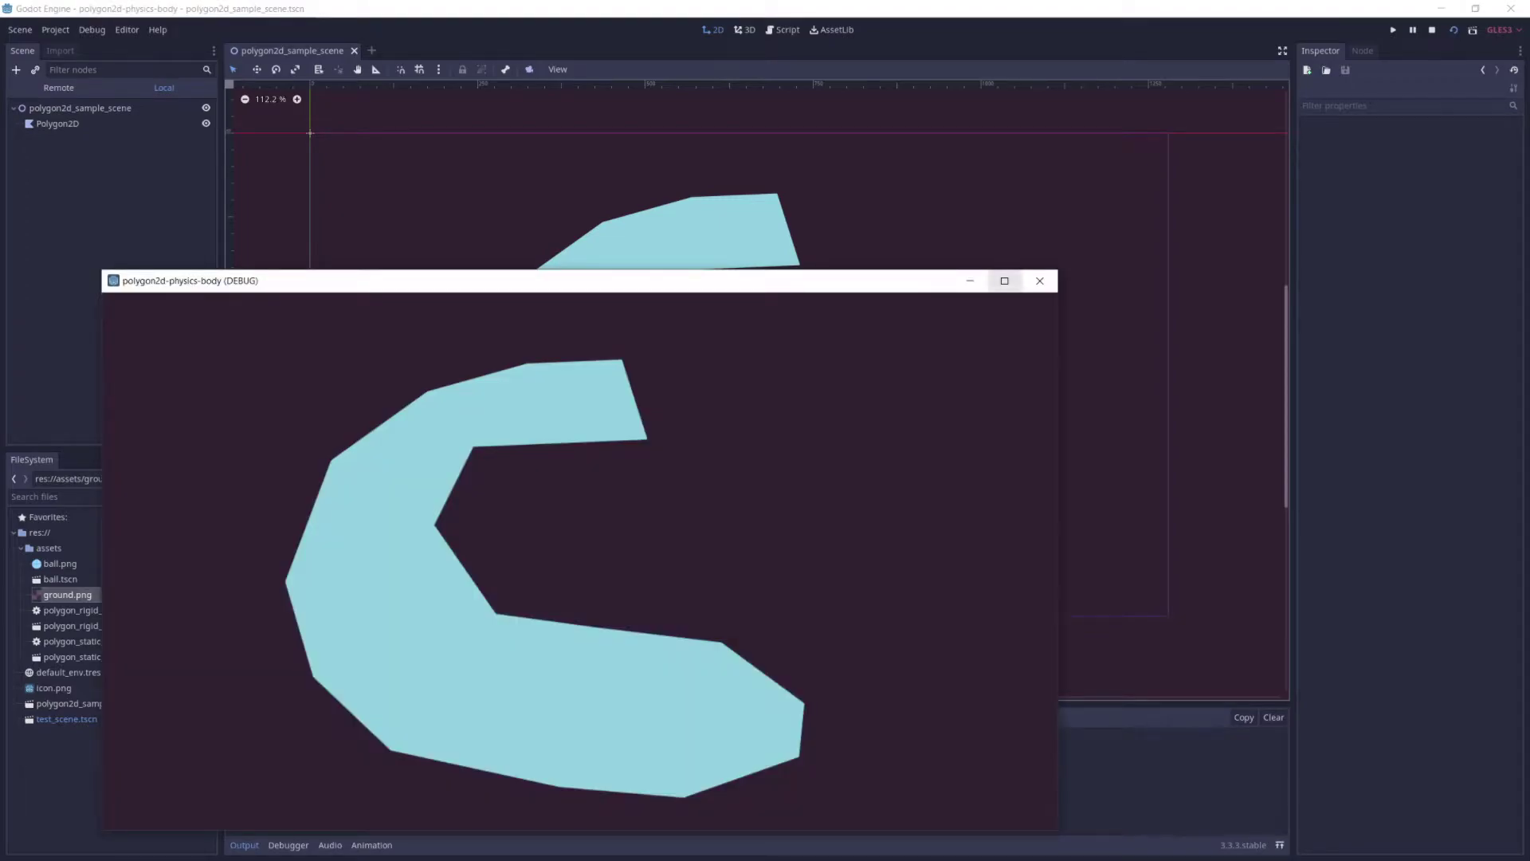
{"action": "left_click", "coordinate": [1040, 280]}
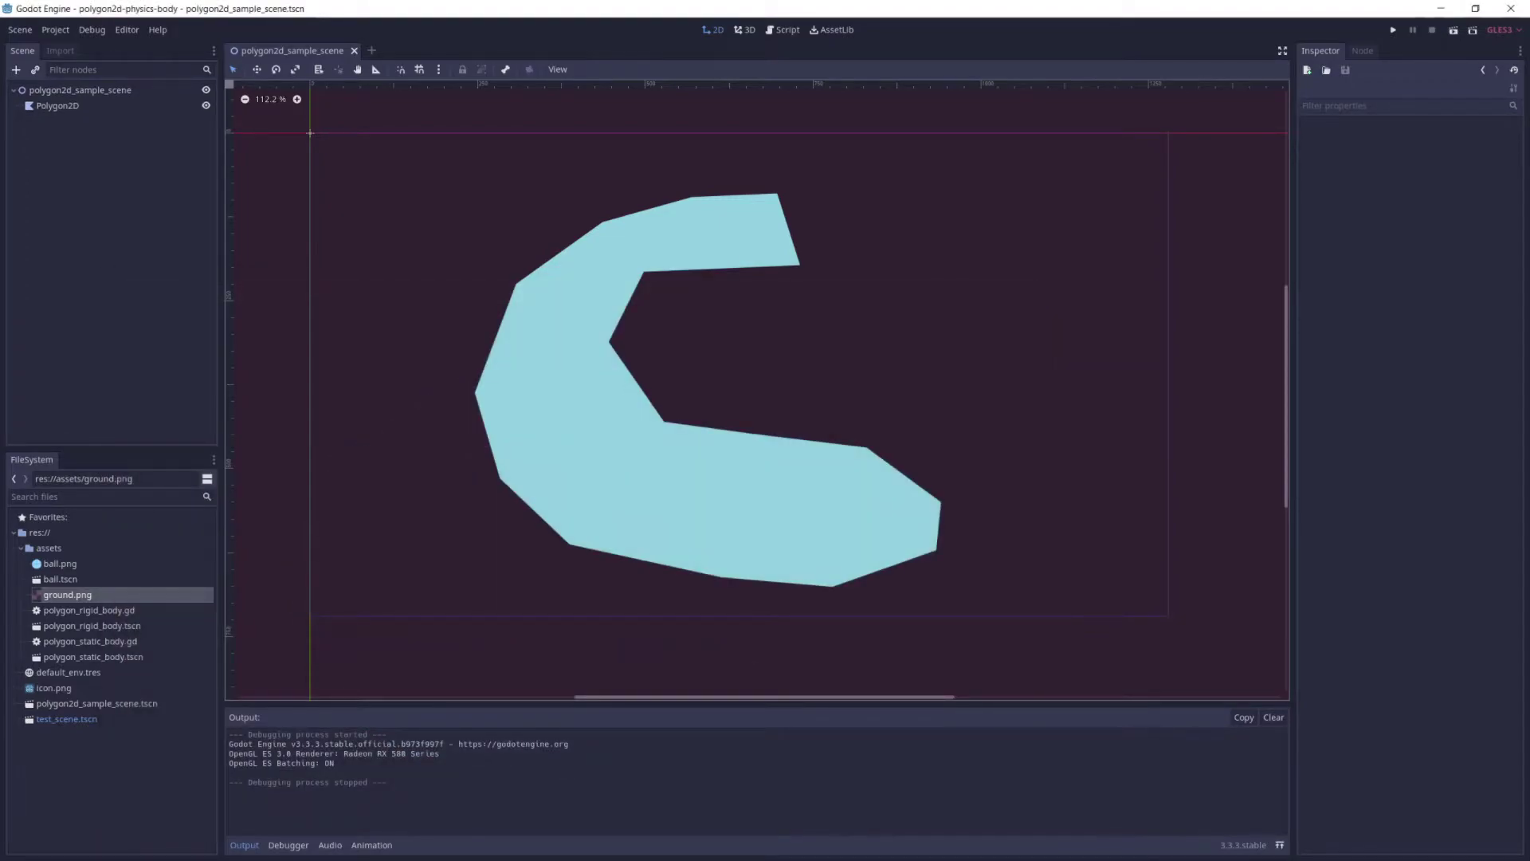
- Select the Polygon2D node and expand its Texture properties
{"action": "left_click", "coordinate": [58, 105]}
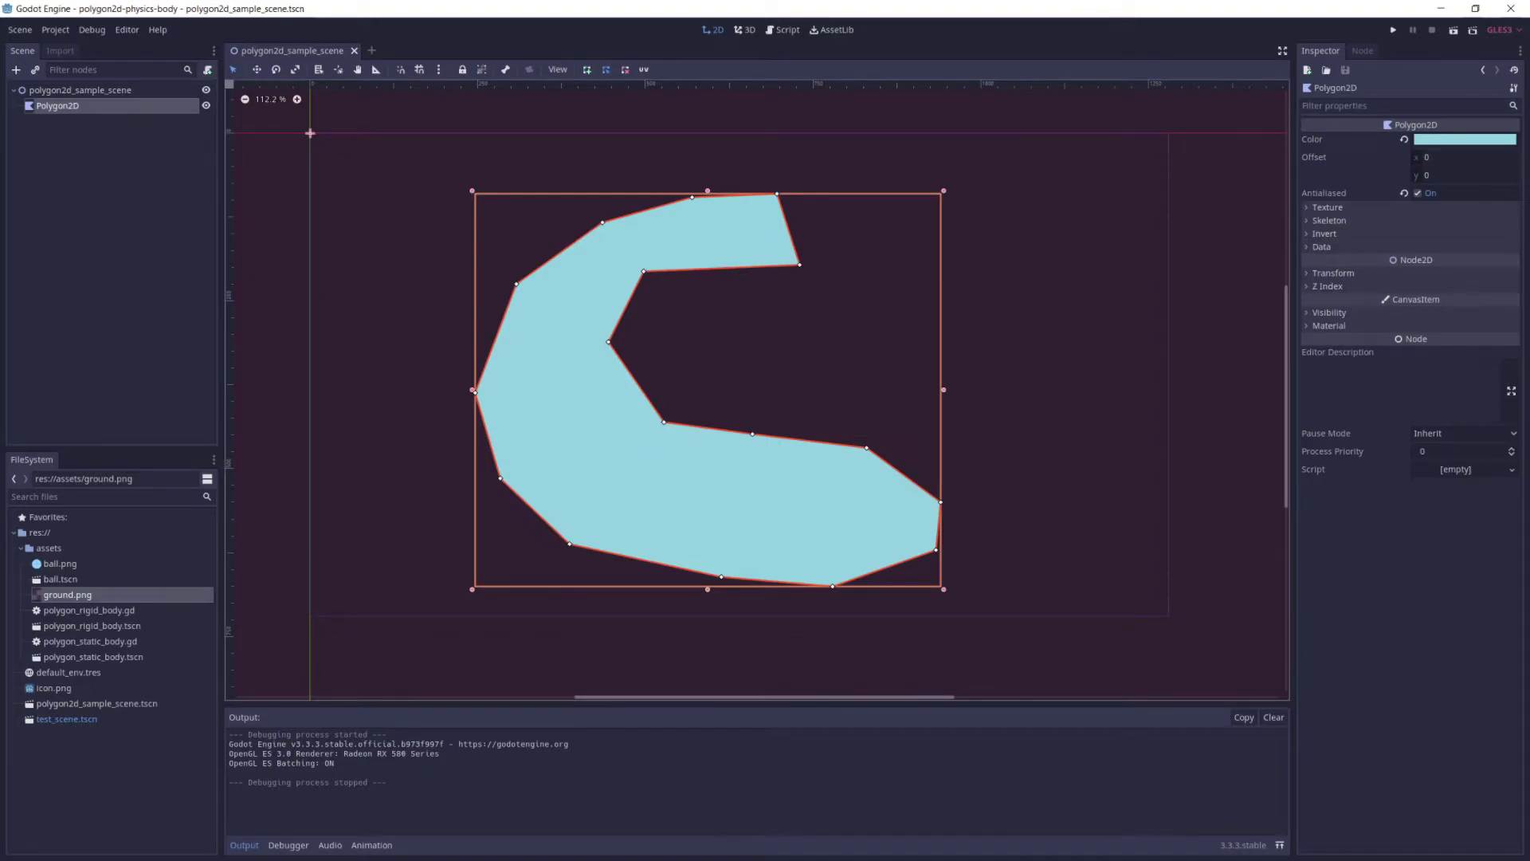
{"action": "left_click", "coordinate": [1327, 206]}
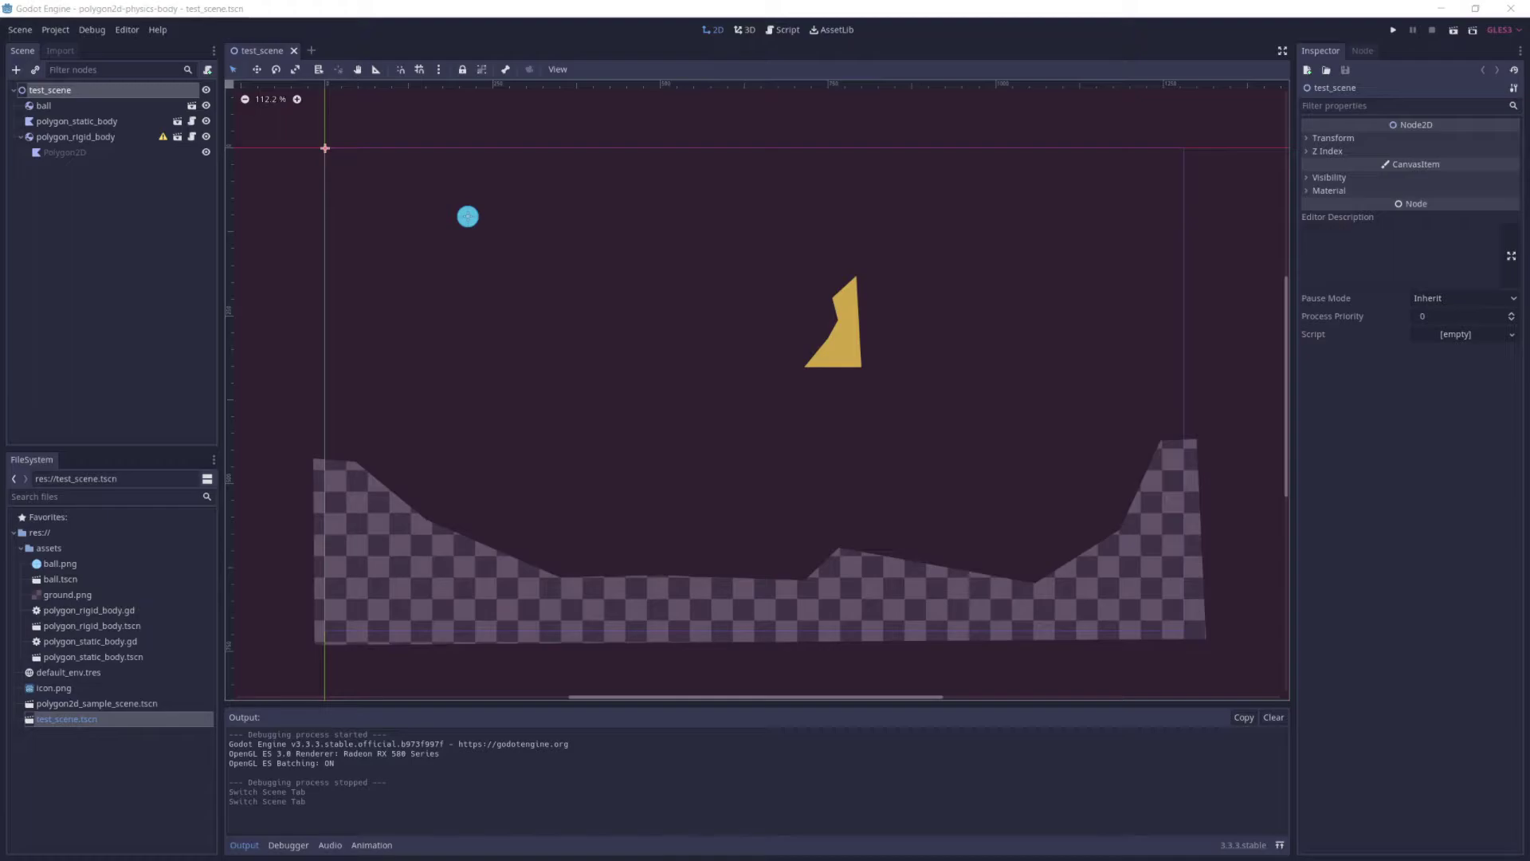
- Inspect the properties of the ball, polygon_static_body and polygon_rigid_body nodes and of the rigid body's Polygon2D child in test_scene
{"action": "left_click", "coordinate": [44, 105]}
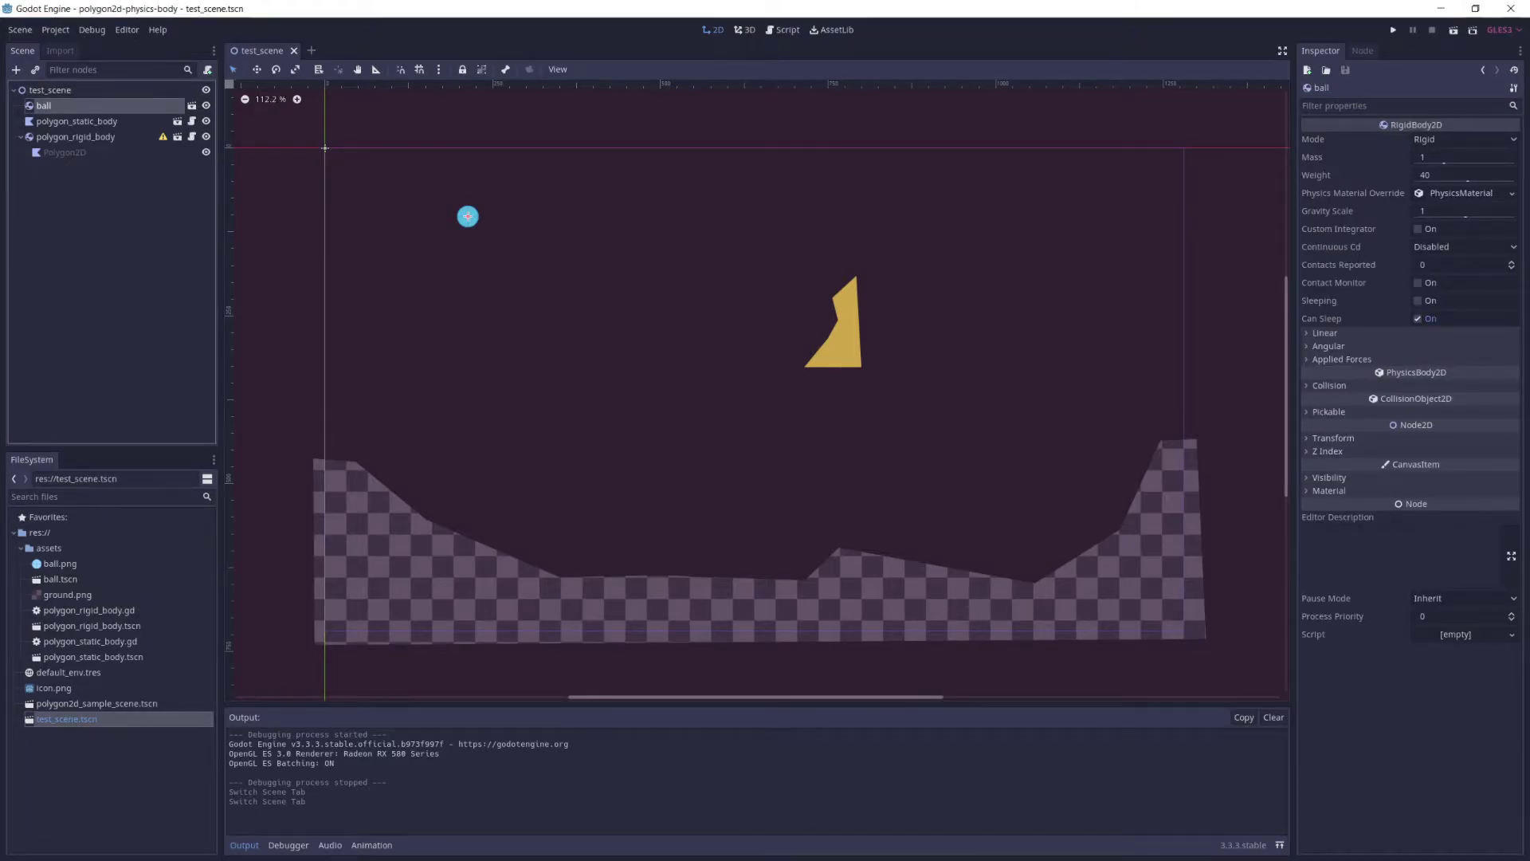
{"action": "left_click", "coordinate": [76, 120]}
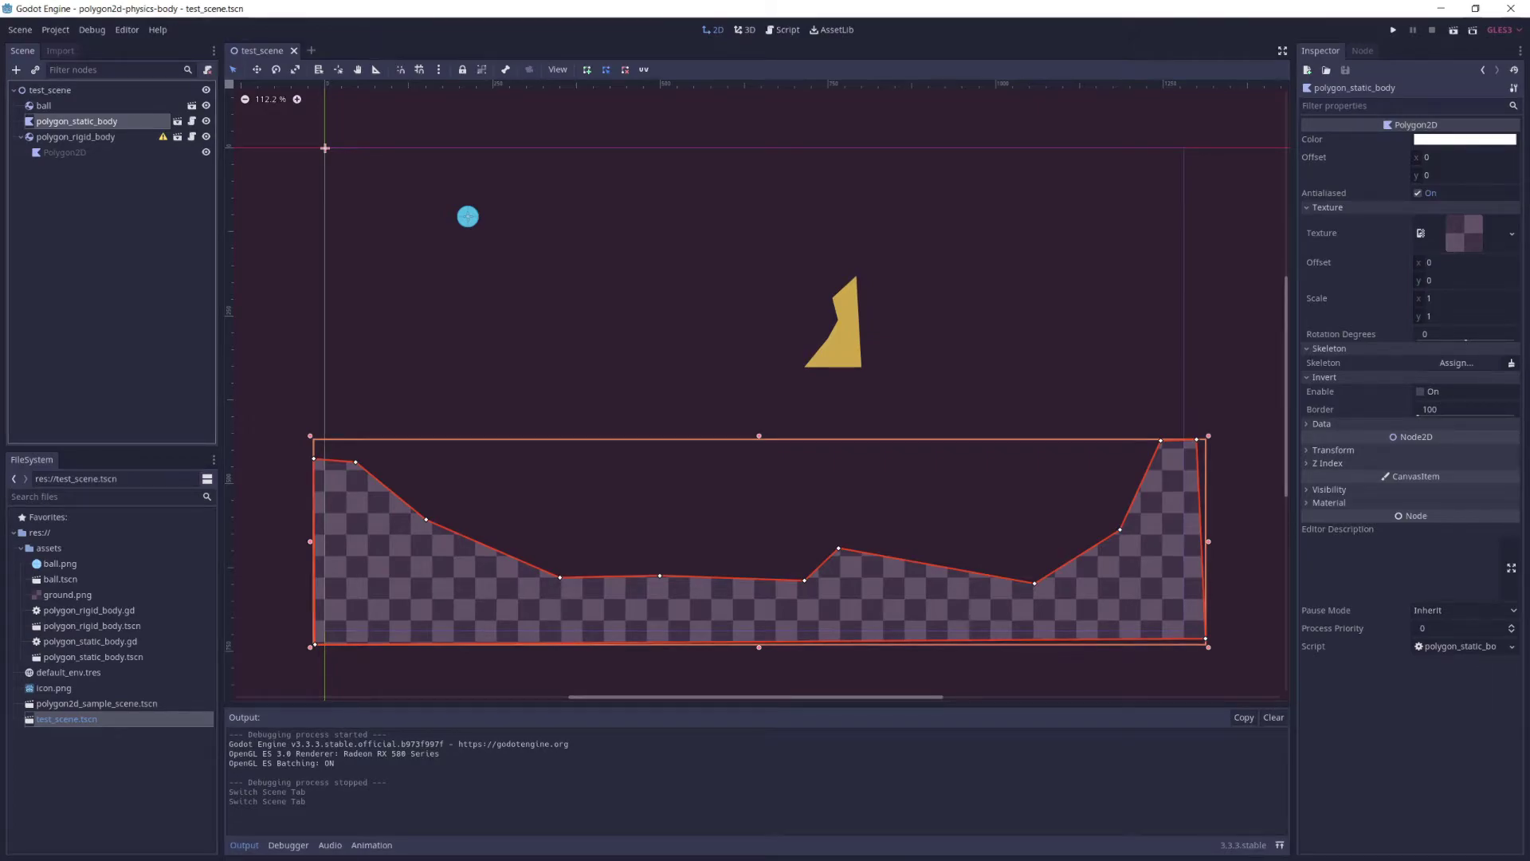
{"action": "left_click", "coordinate": [75, 136]}
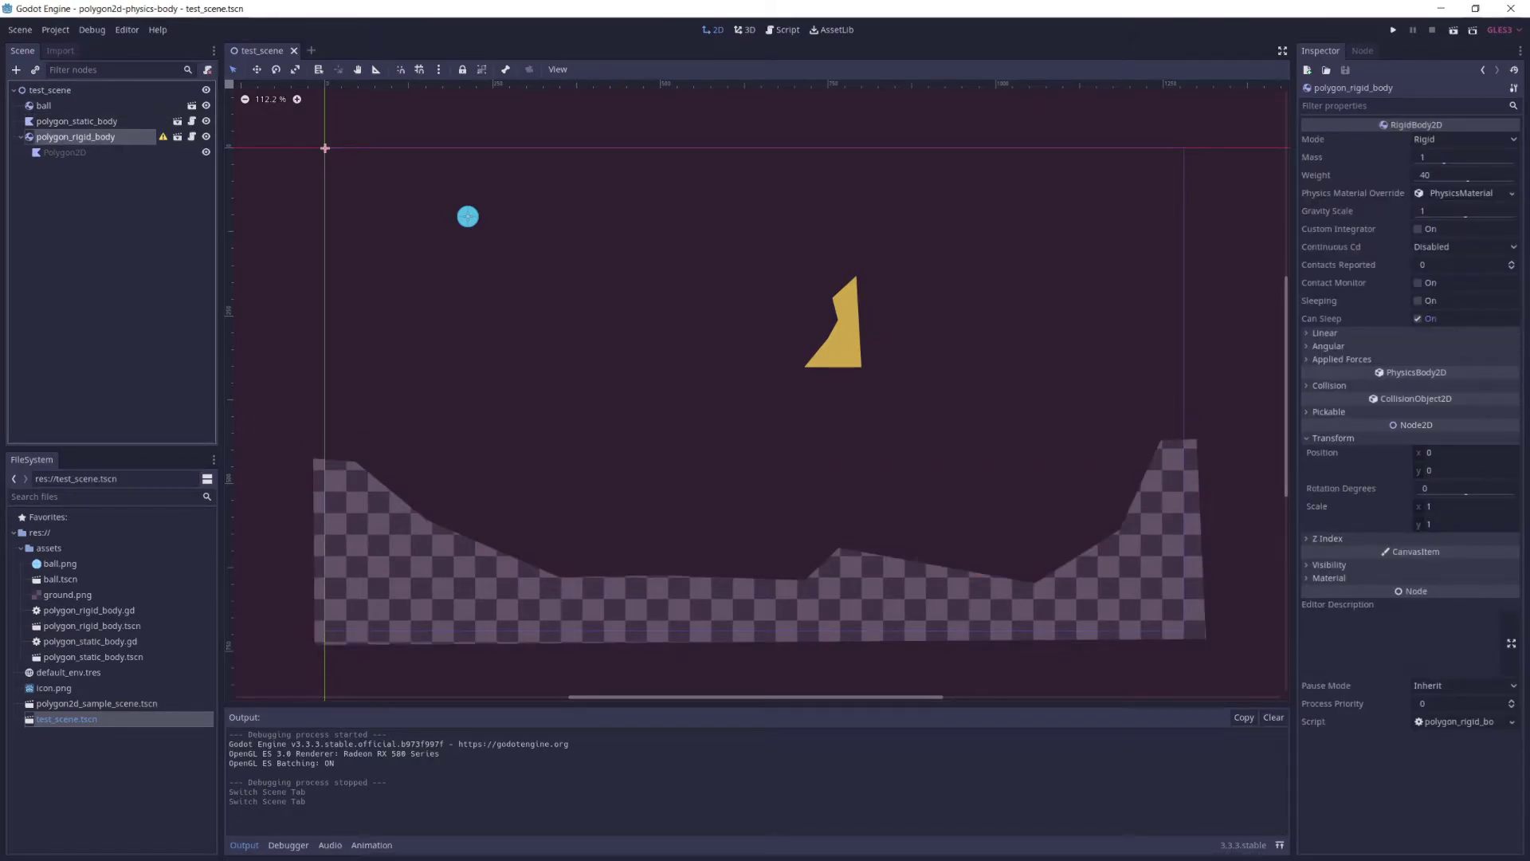
{"action": "left_click", "coordinate": [64, 152]}
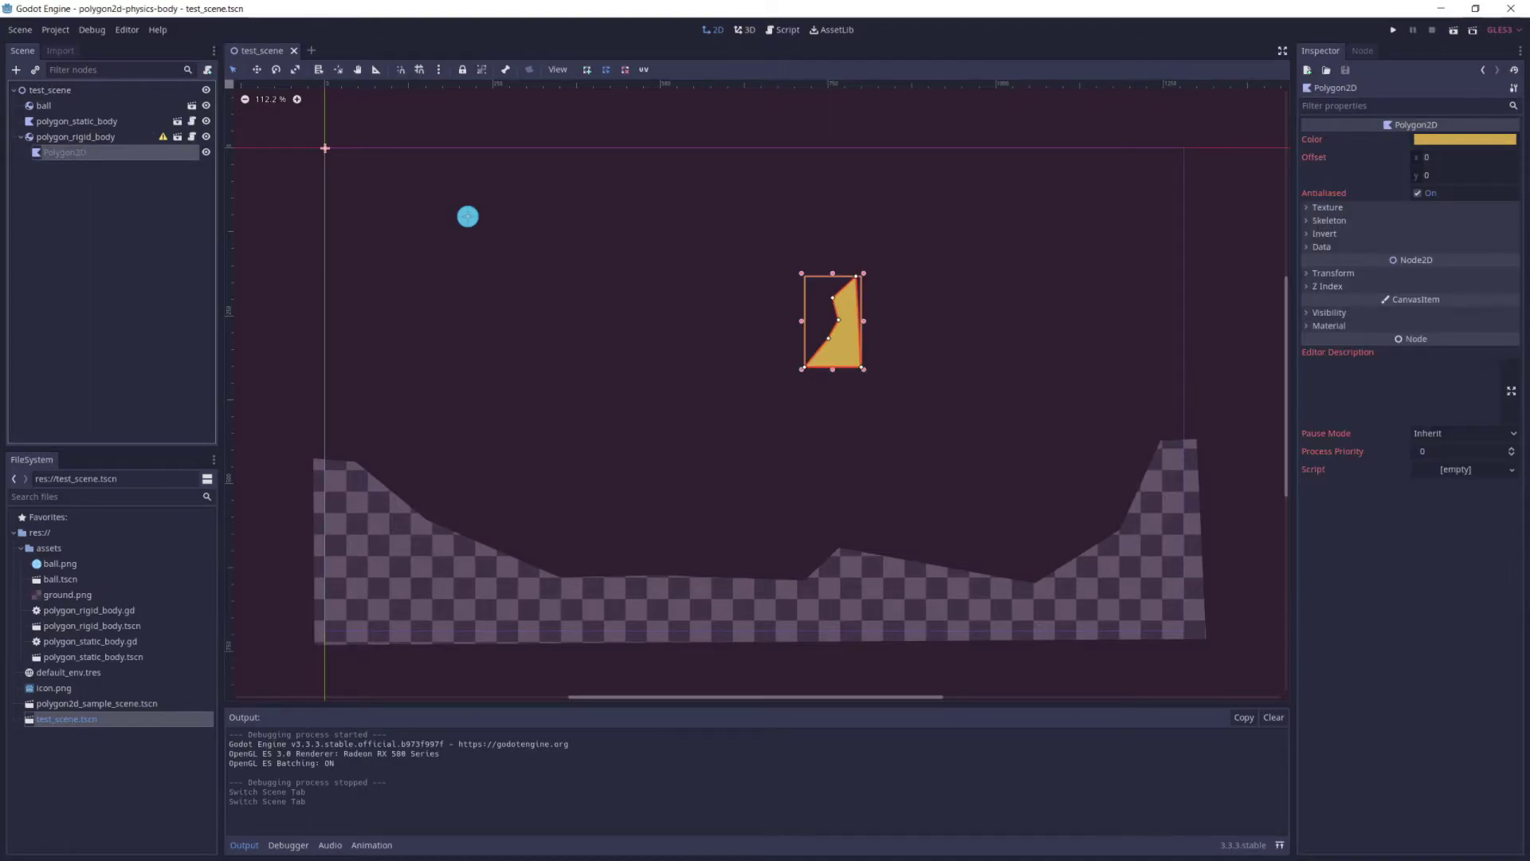
{"action": "key", "text": "Escape"}
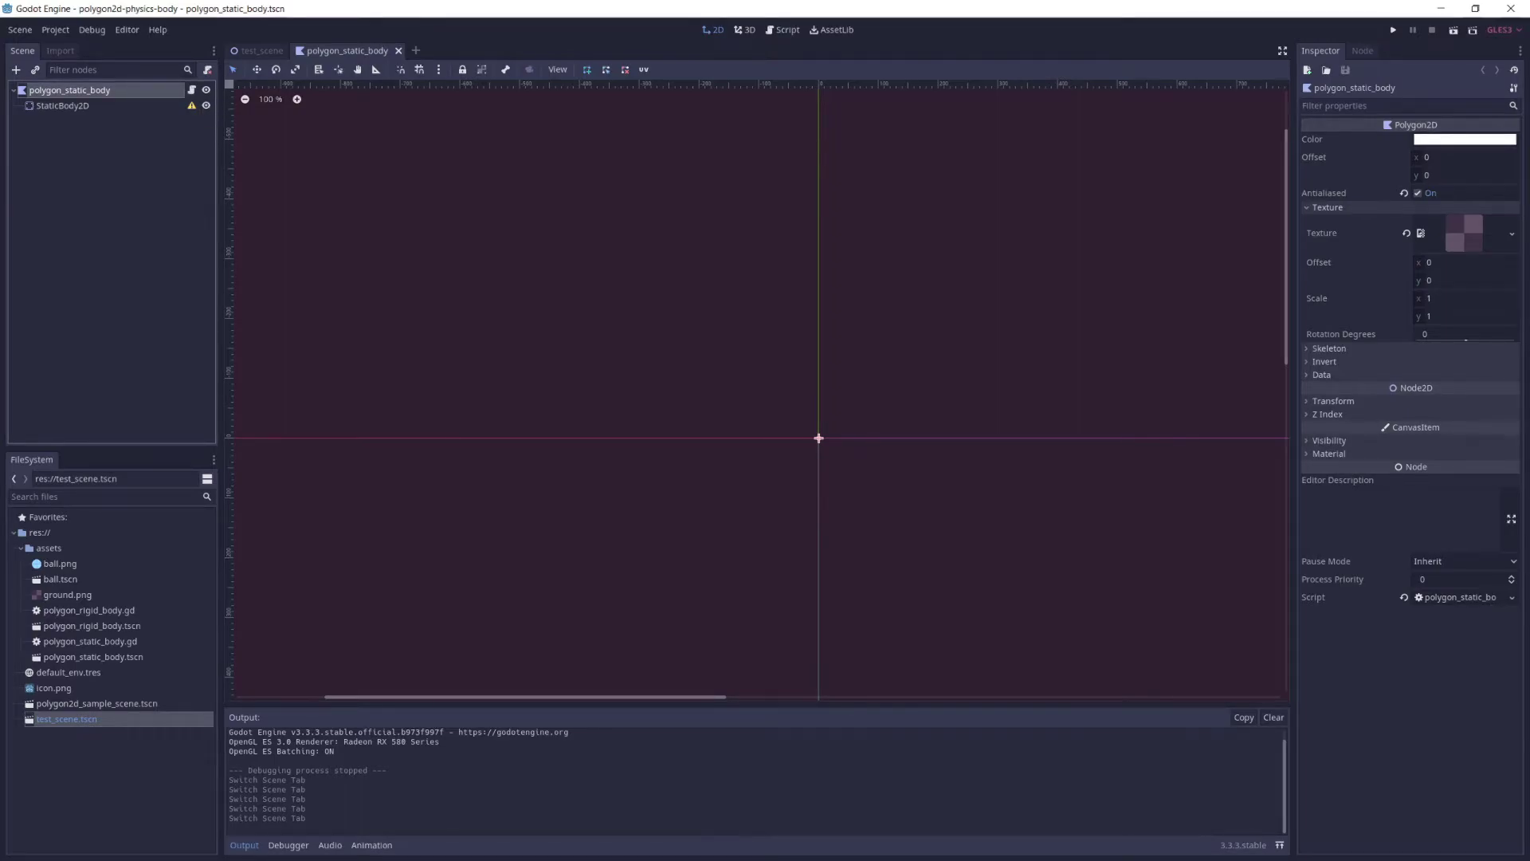
- Open the script attached to the polygon_static_body root node
{"action": "left_click", "coordinate": [191, 90]}
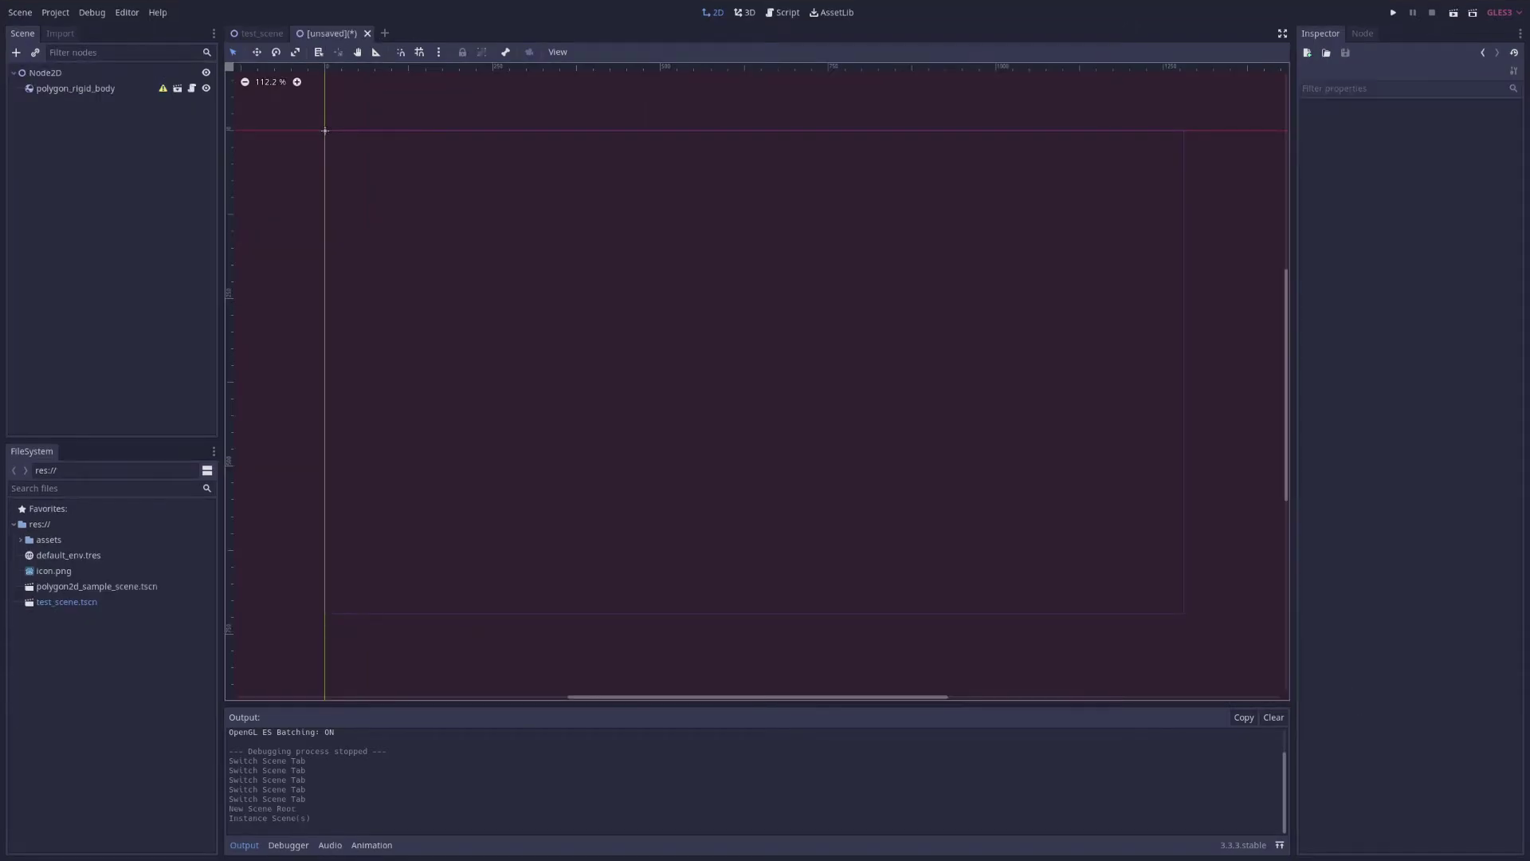
- Enable editable children on the polygon_rigid_body instance and draw a closed five-vertex polygon on its Polygon2D inside the viewport frame
{"action": "right_click", "coordinate": [108, 89]}
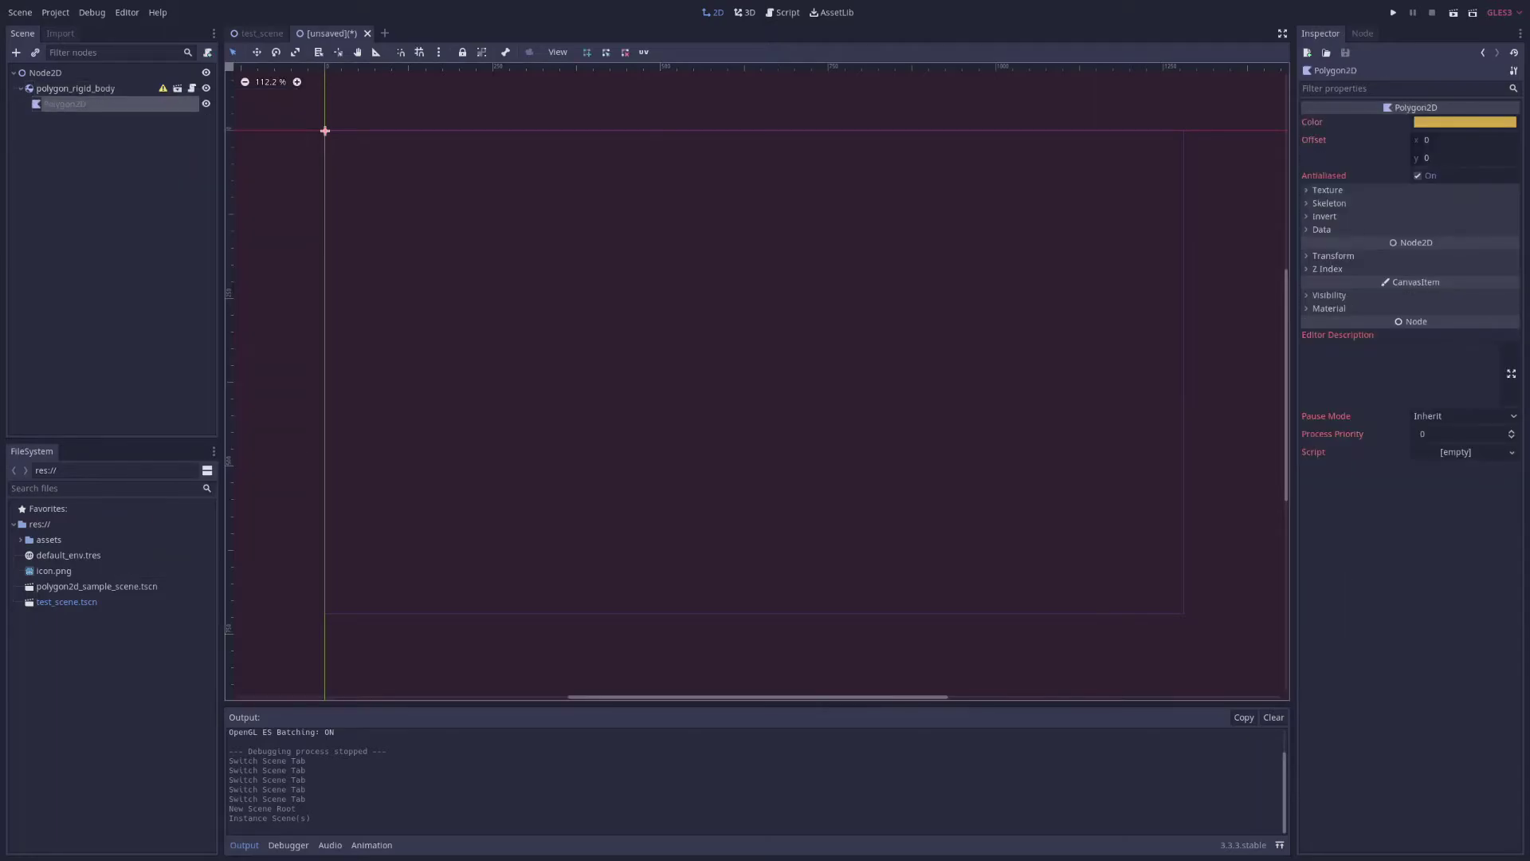
{"action": "left_click", "coordinate": [684, 223]}
{"action": "left_click", "coordinate": [623, 258]}
{"action": "left_click", "coordinate": [626, 388]}
{"action": "left_click", "coordinate": [738, 495]}
{"action": "left_click", "coordinate": [874, 468]}
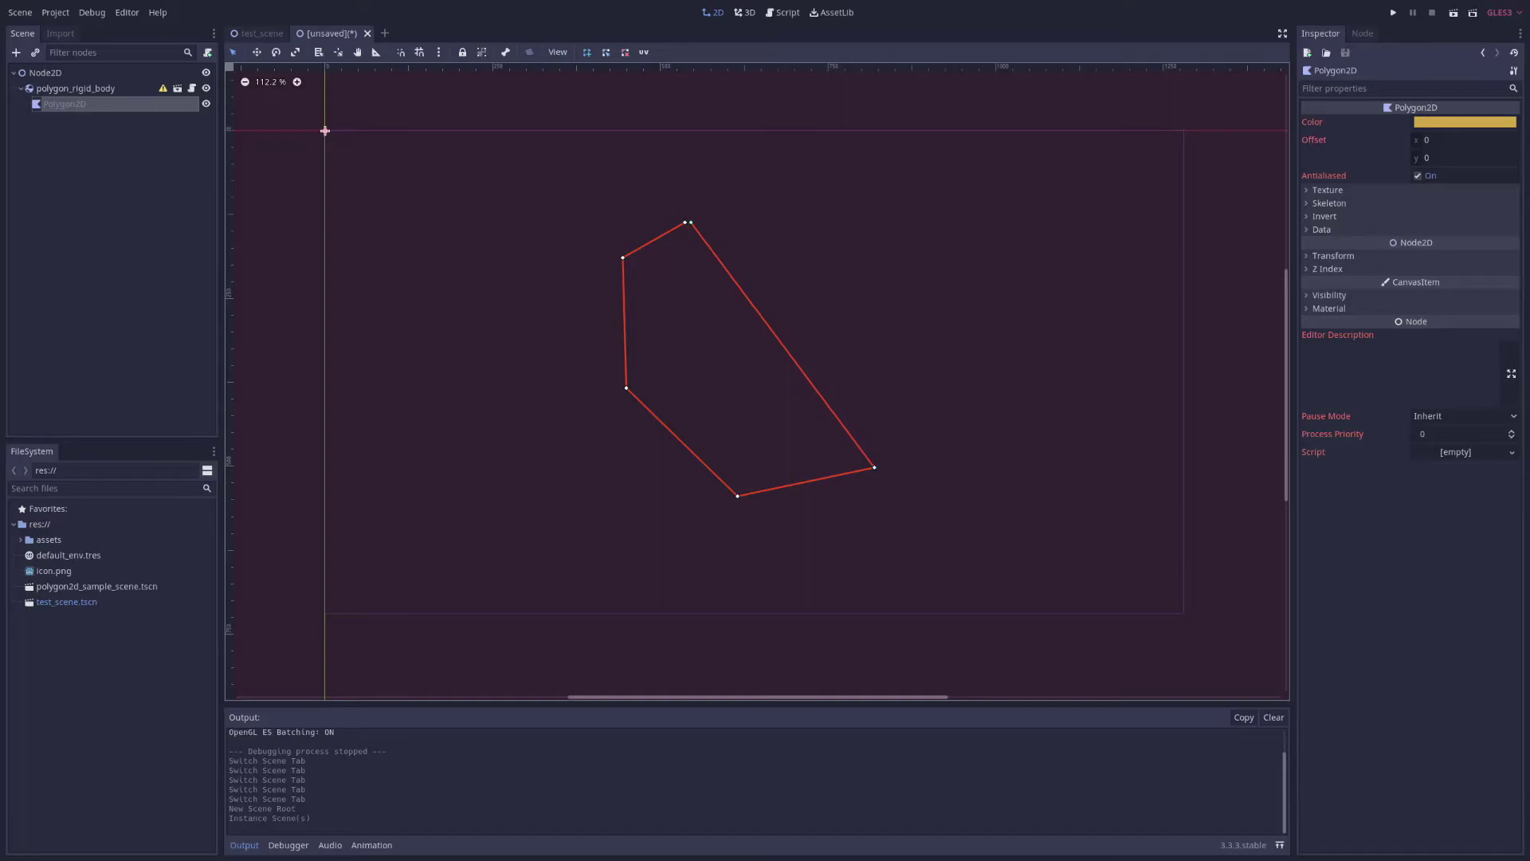
{"action": "left_click", "coordinate": [687, 222]}
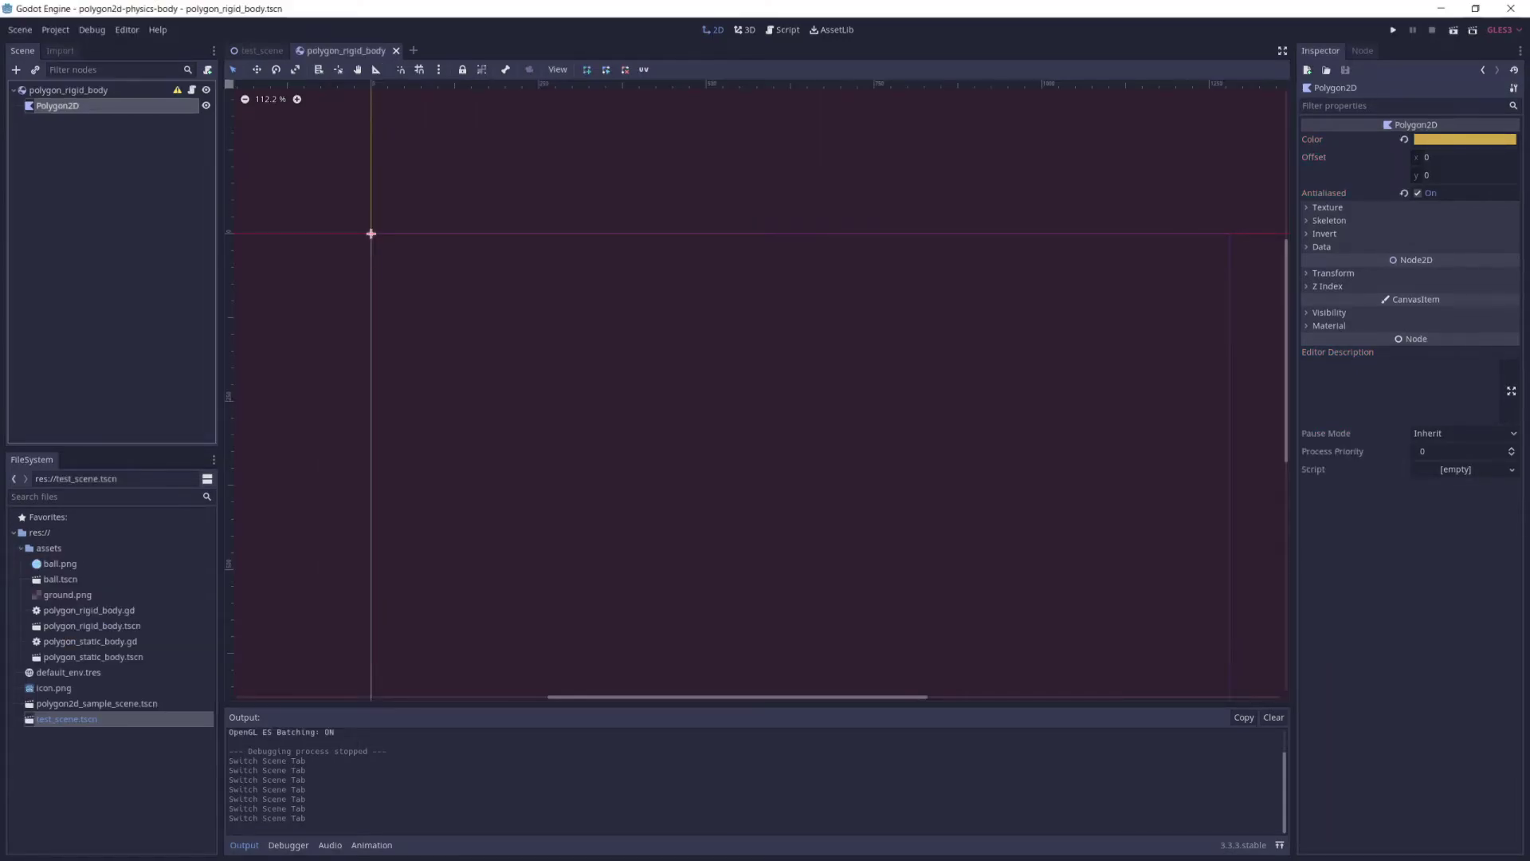
- Open the script attached to the polygon_rigid_body root node
{"action": "left_click", "coordinate": [68, 91]}
{"action": "left_click", "coordinate": [191, 90]}
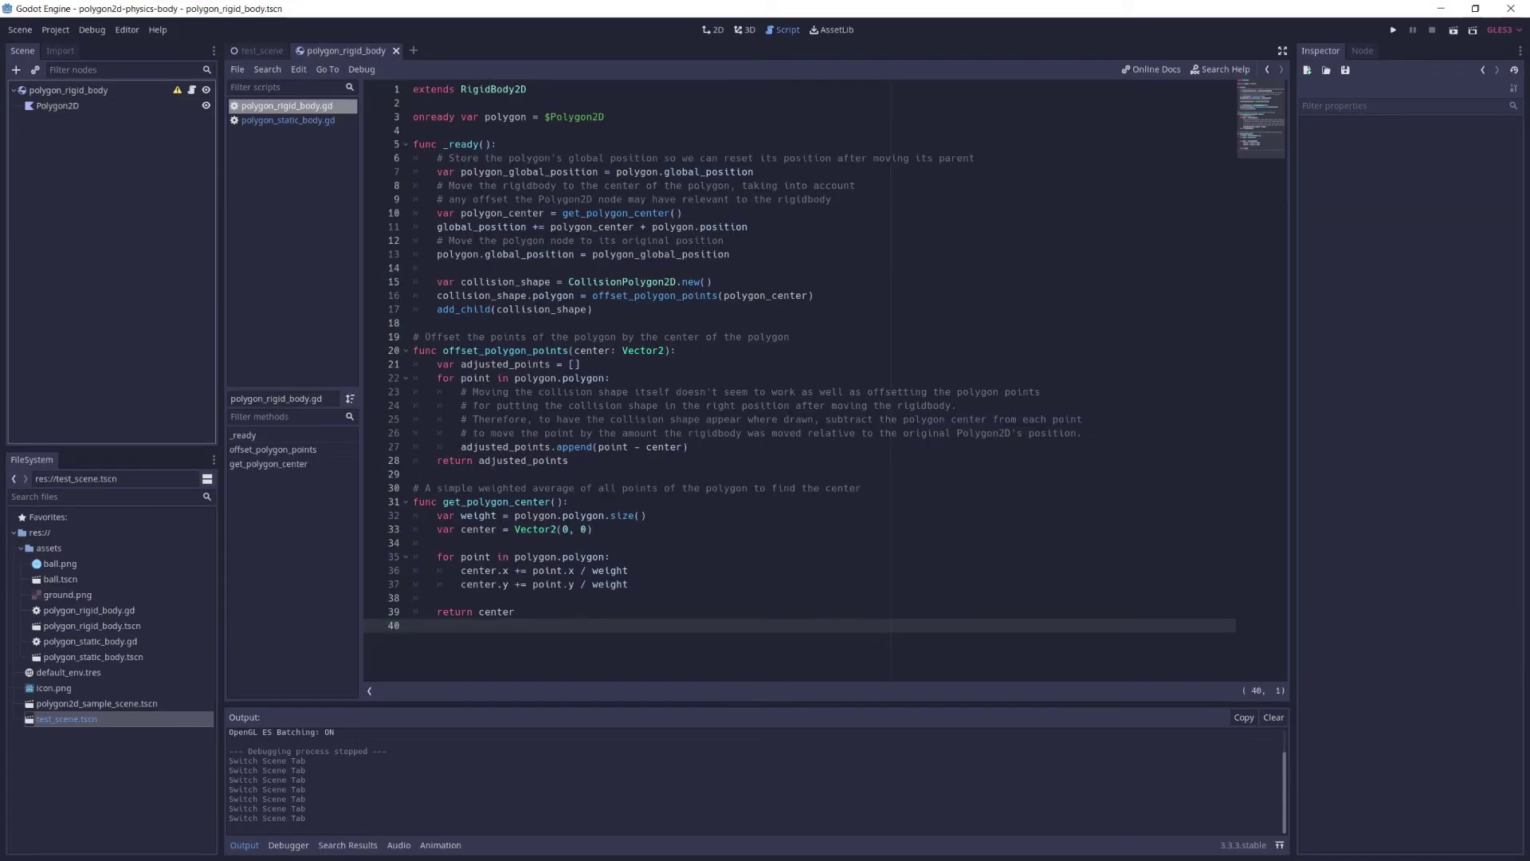